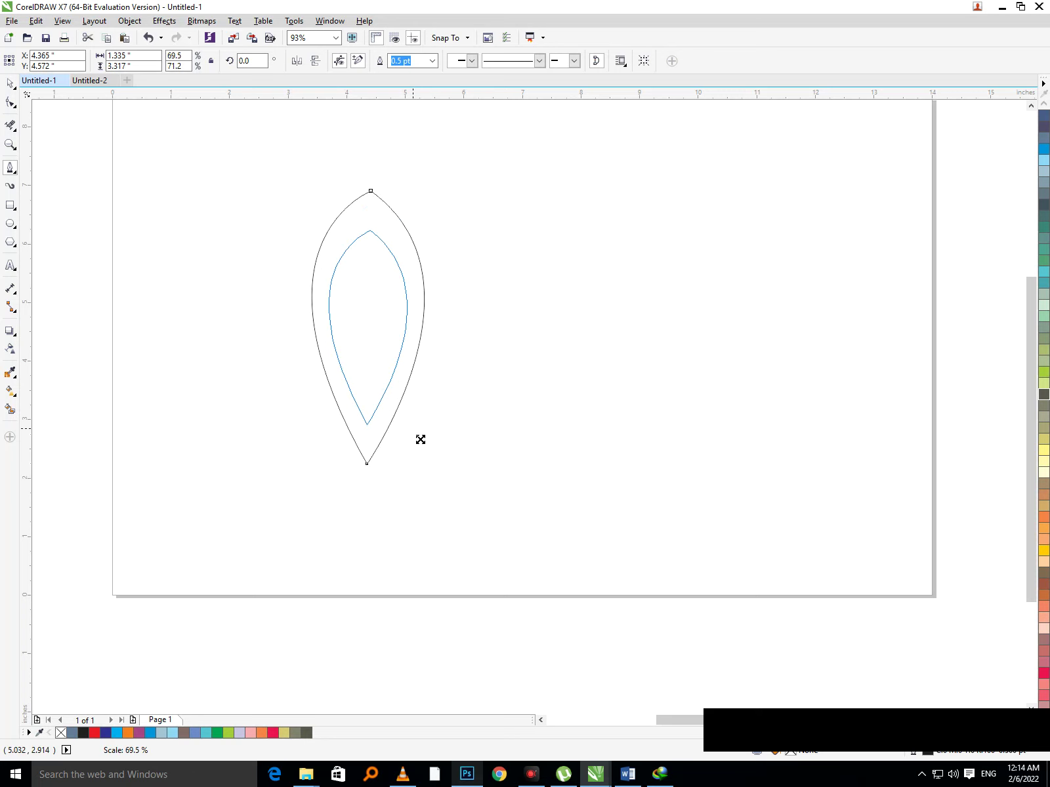
Step: Add four progressively smaller concentric copies of the leaf outline inside it, the innermost flipped and about 0.19 by 0.09 inches
{"action": "mouse_move", "coordinate": [420, 439]}
{"action": "left_mouse_down"}
{"action": "mouse_move", "coordinate": [413, 417]}
{"action": "mouse_move", "coordinate": [424, 438]}
{"action": "left_mouse_up"}
{"action": "key", "text": "ctrl+d"}
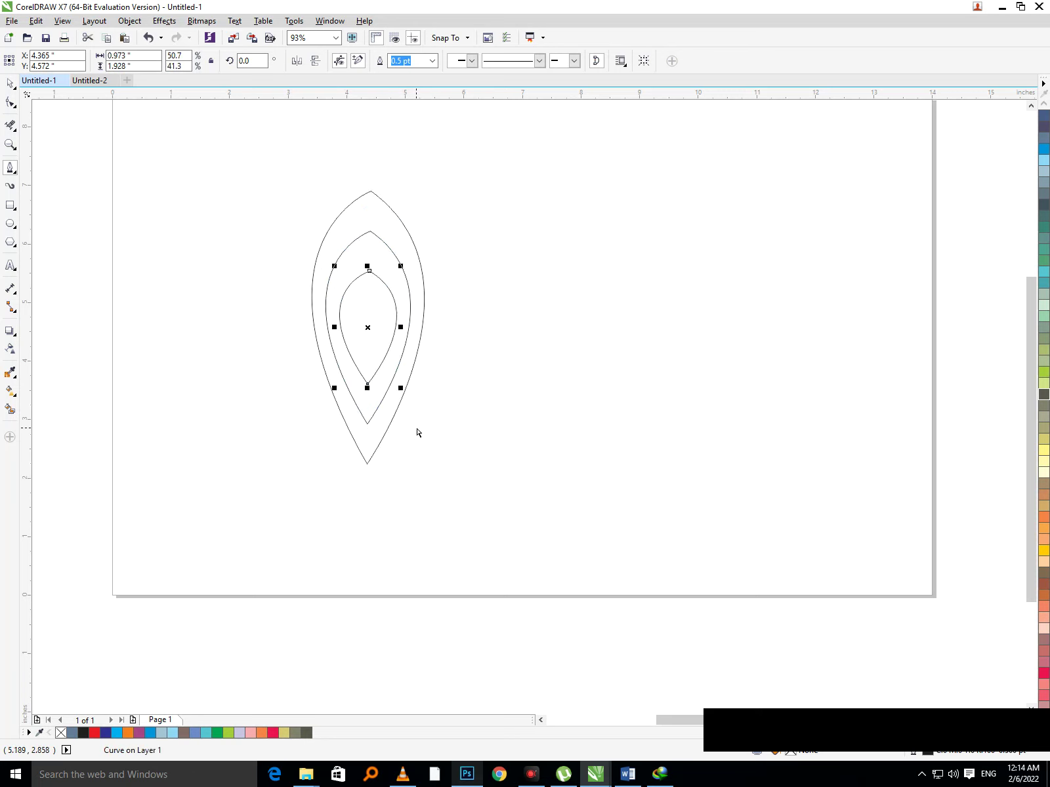
{"action": "left_click_drag", "start_coordinate": [403, 392], "coordinate": [384, 363]}
{"action": "right_click", "coordinate": [384, 362]}
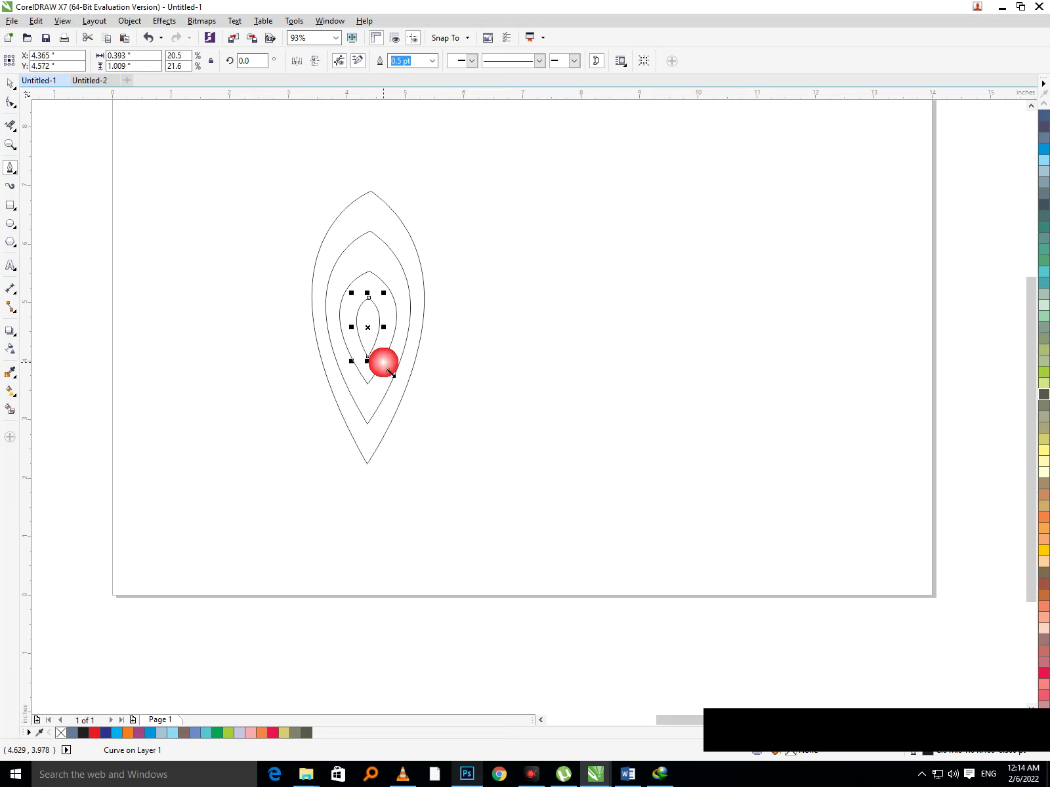
{"action": "key", "text": "ctrl+r"}
{"action": "key", "text": "Delete"}
{"action": "left_click", "coordinate": [431, 454]}
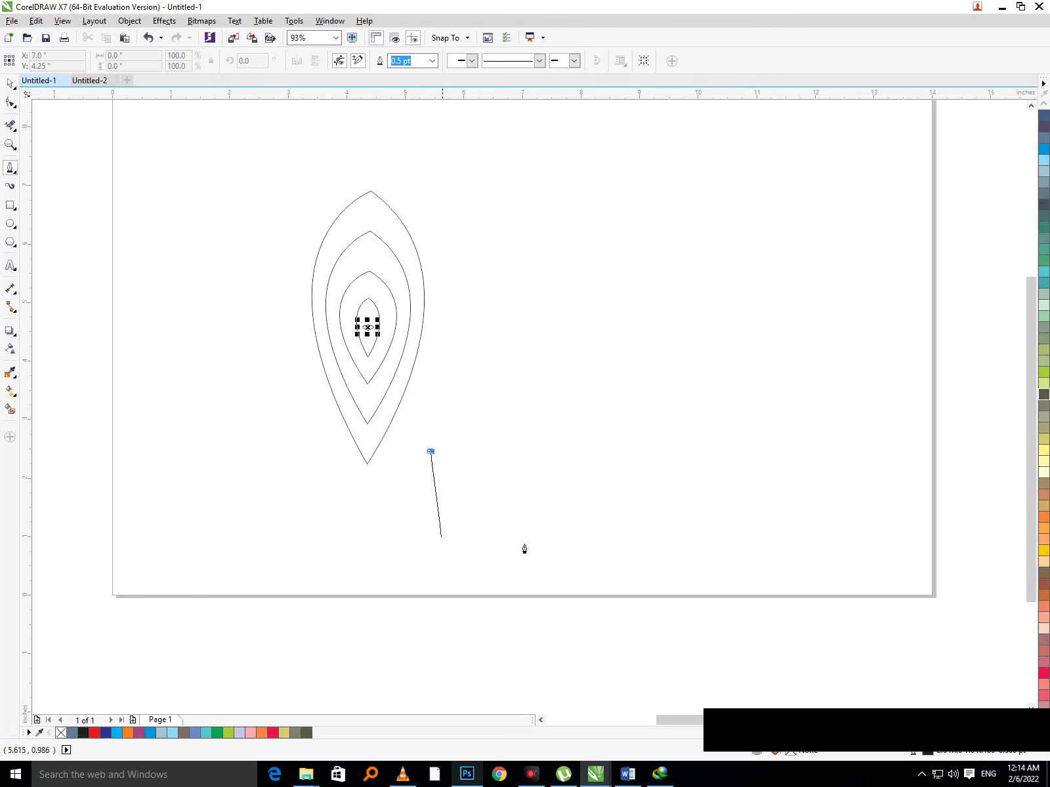
{"action": "left_click", "coordinate": [10, 84]}
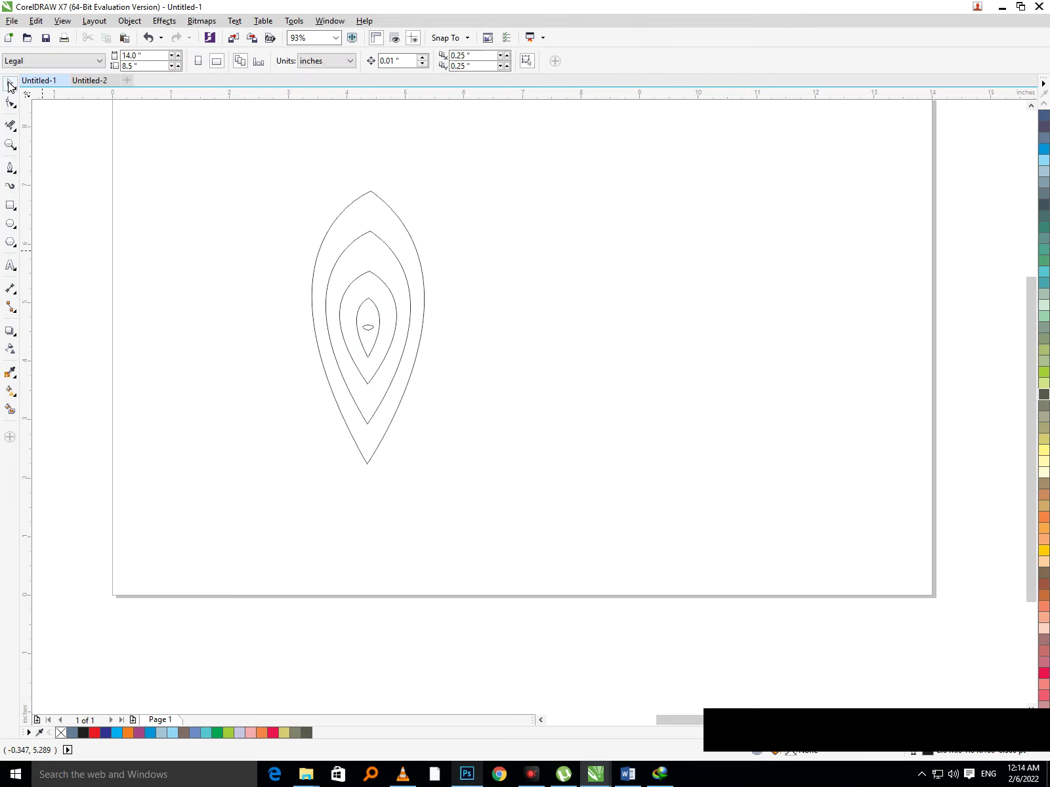
Step: Enlarge the innermost shape to about 0.27 inches wide, make it taller and keep it inside the smallest leaf
{"action": "left_click", "coordinate": [369, 328]}
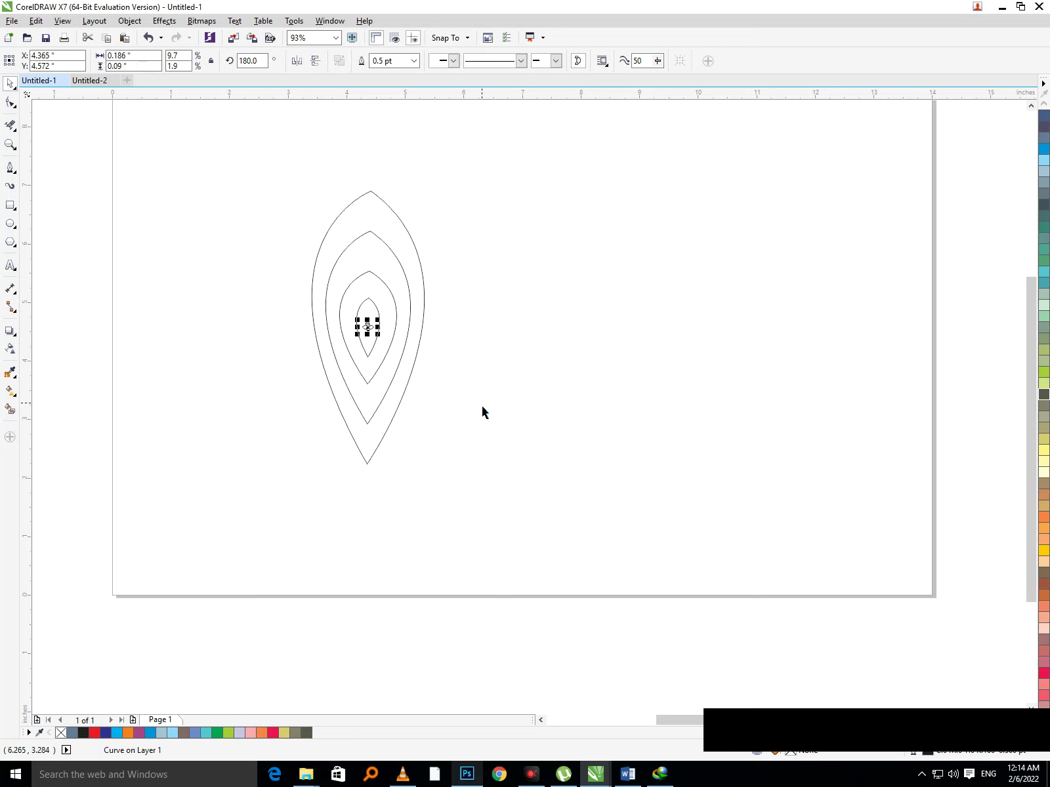
{"action": "left_click", "coordinate": [488, 425]}
{"action": "scroll", "coordinate": [352, 311], "scroll_direction": "up", "scroll_amount": 3}
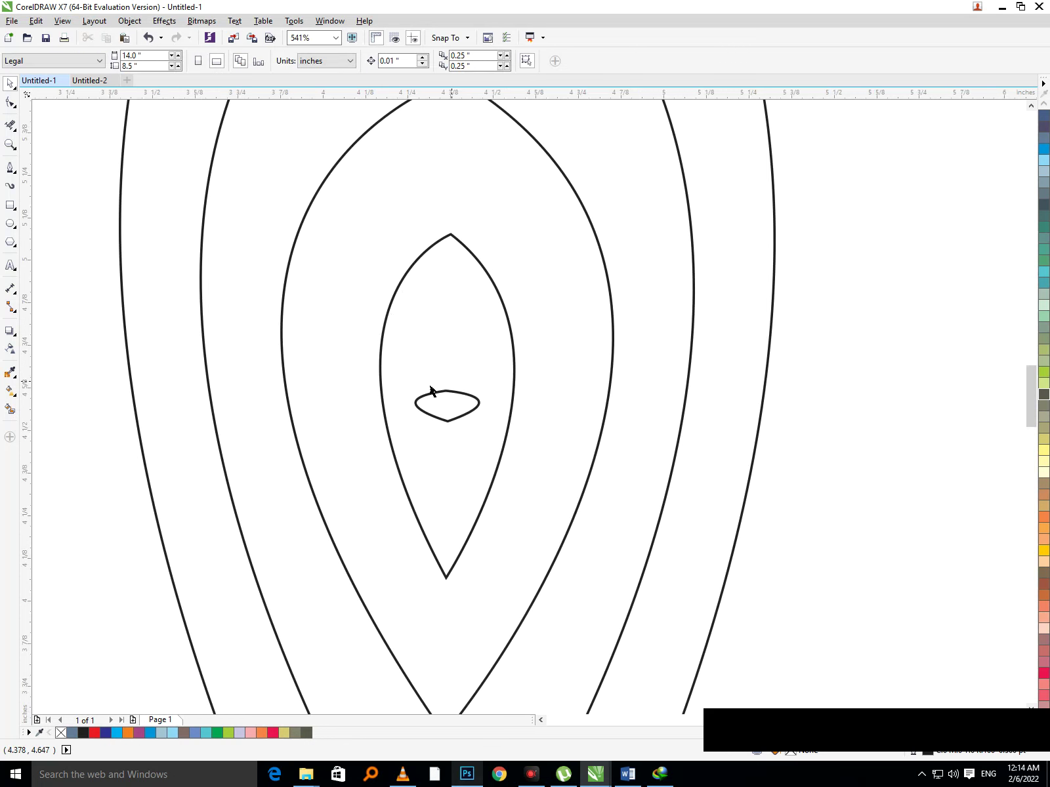
{"action": "left_click", "coordinate": [448, 423]}
{"action": "left_click_drag", "start_coordinate": [485, 425], "coordinate": [505, 467]}
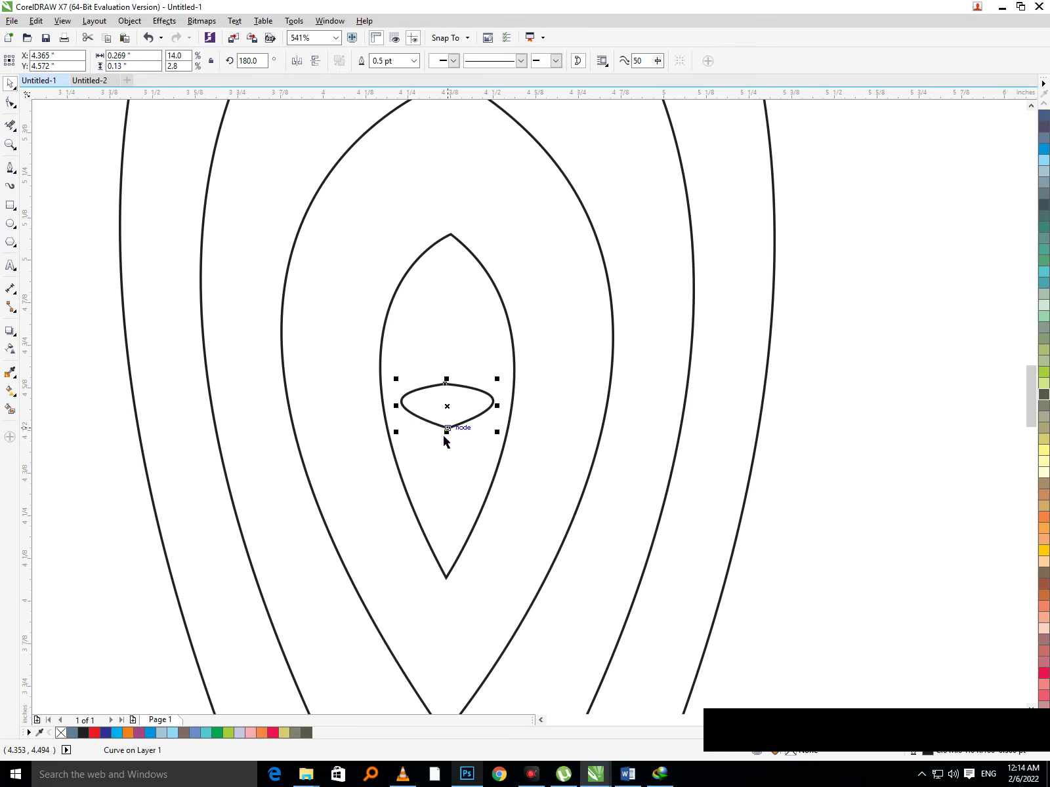
{"action": "left_click", "coordinate": [449, 429]}
{"action": "left_click", "coordinate": [461, 433]}
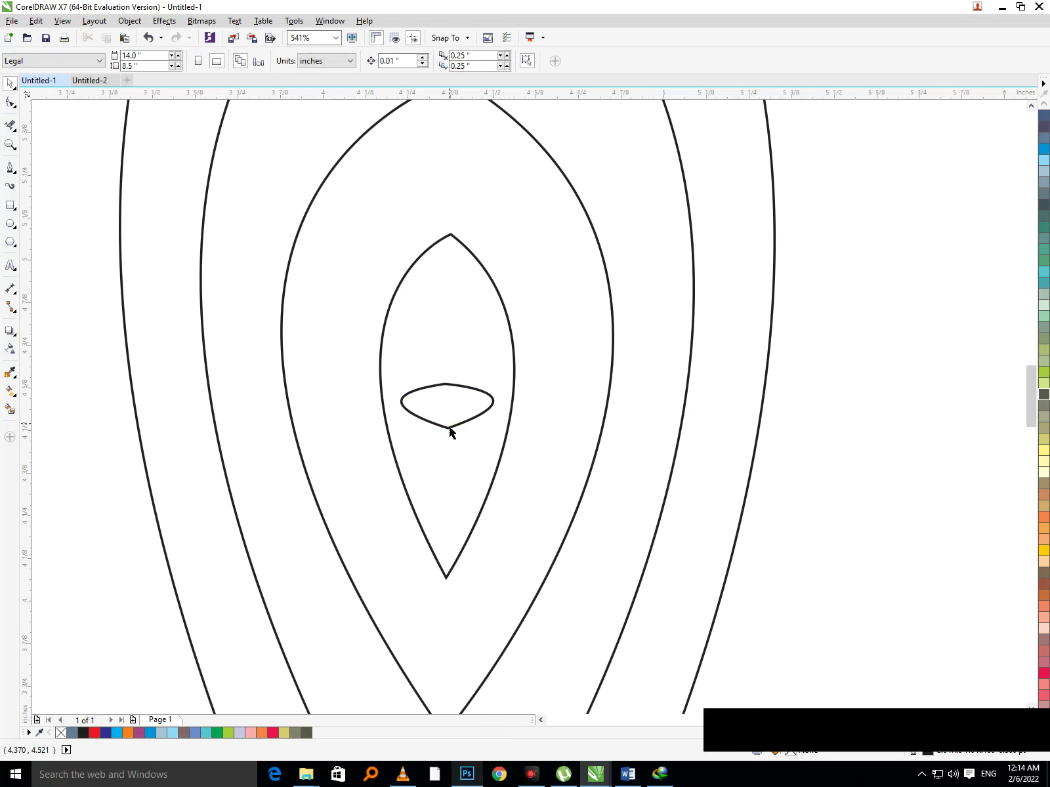
{"action": "left_click", "coordinate": [449, 431]}
{"action": "left_click_drag", "start_coordinate": [457, 435], "coordinate": [460, 386]}
{"action": "left_click", "coordinate": [790, 473]}
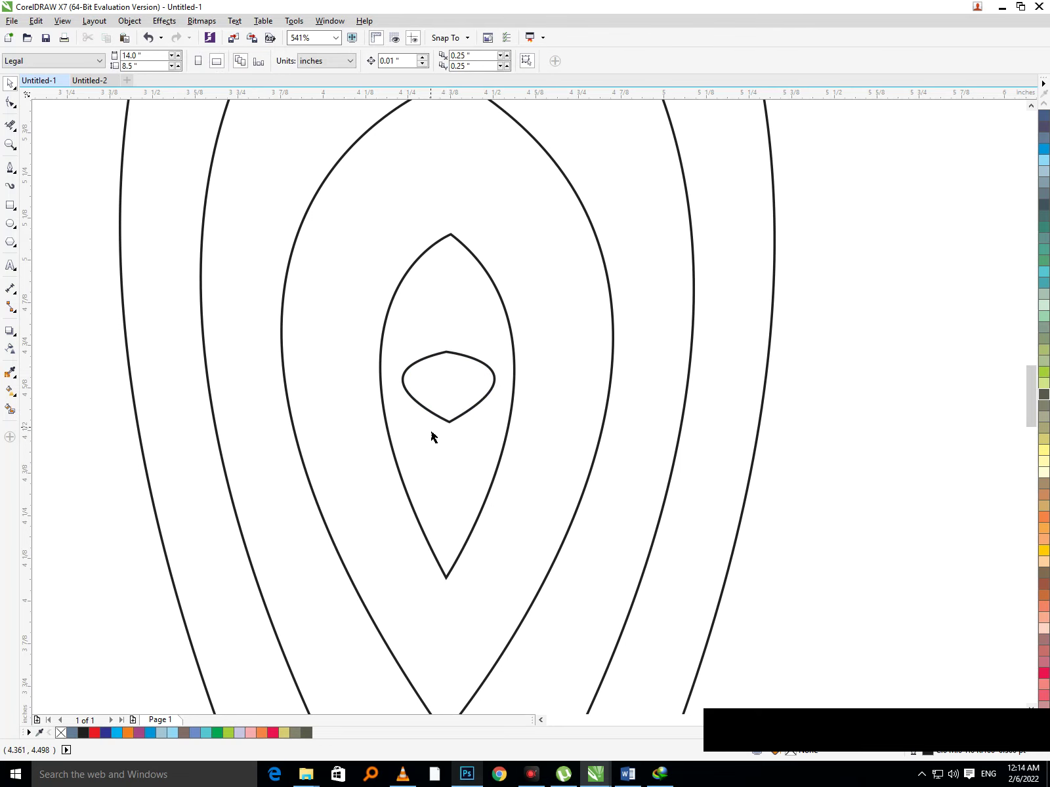
Step: Fill the innermost shape slate blue and the small leaf around it teal green with Smart Fill
{"action": "key", "text": "F3"}
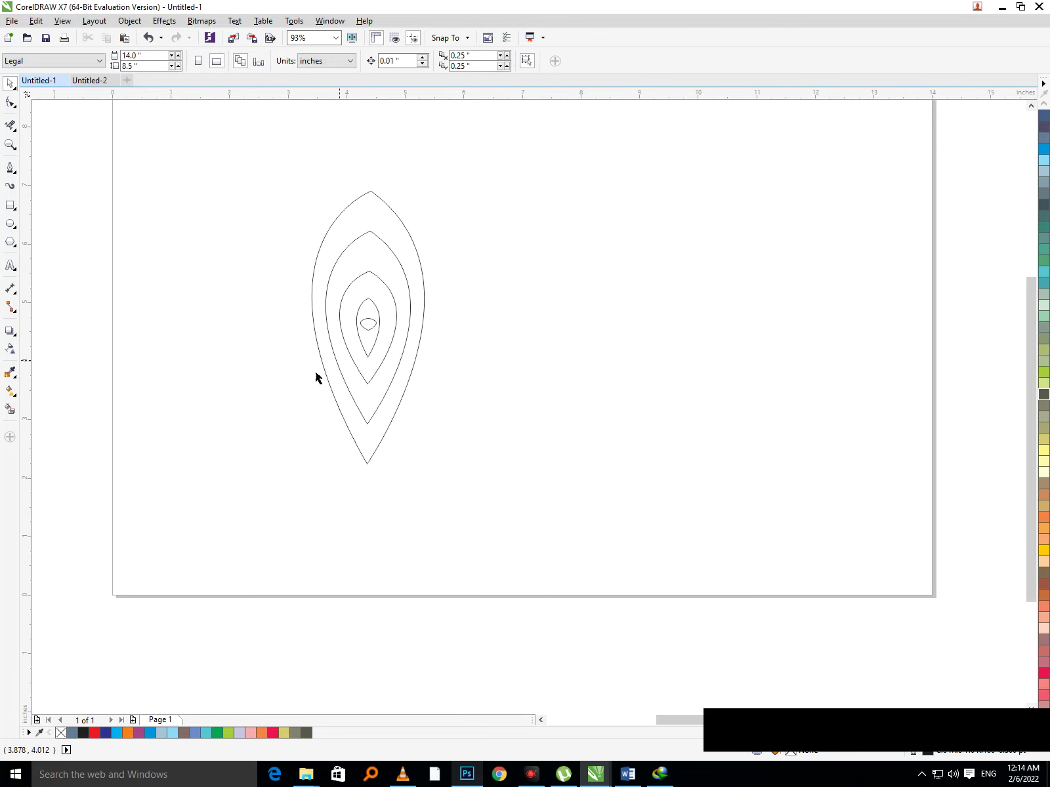
{"action": "left_click", "coordinate": [10, 409]}
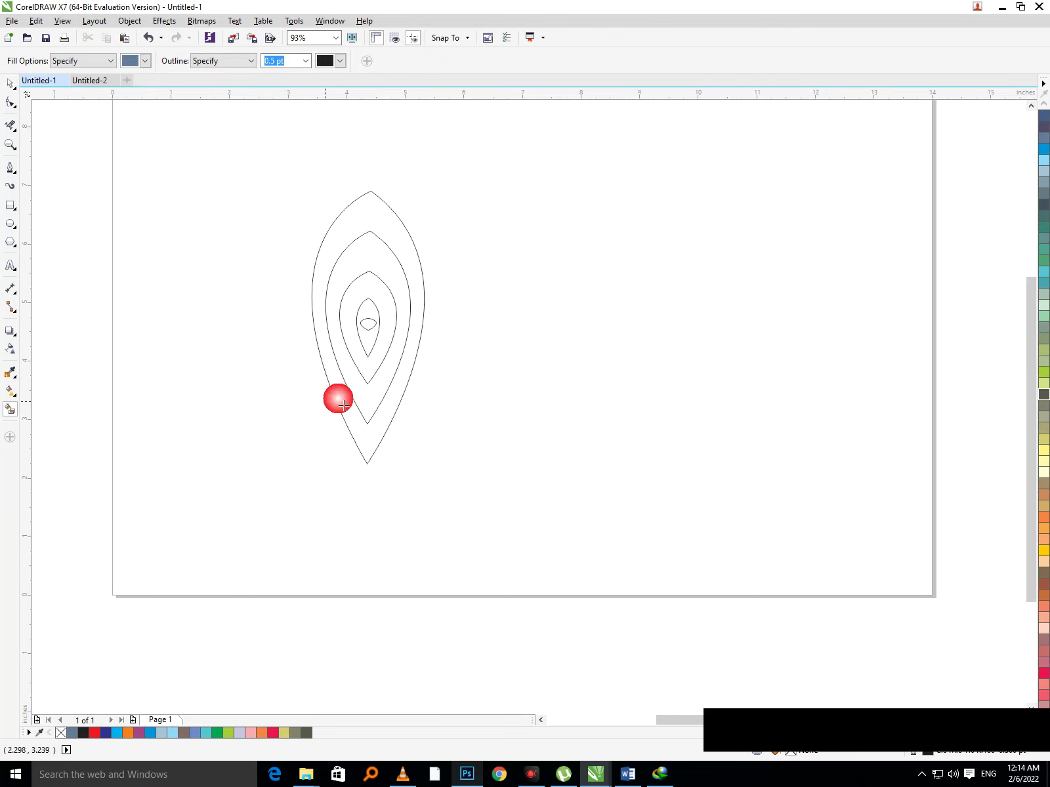
{"action": "left_click", "coordinate": [369, 324]}
{"action": "left_click", "coordinate": [372, 346]}
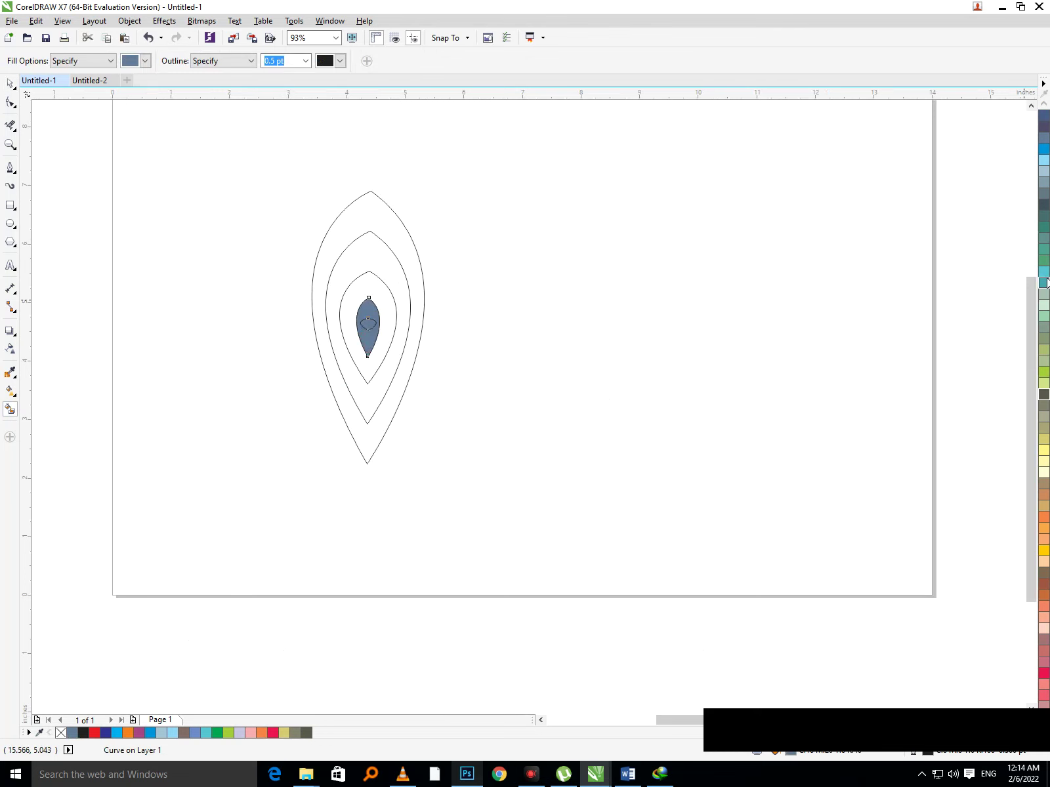
{"action": "left_click", "coordinate": [1043, 249]}
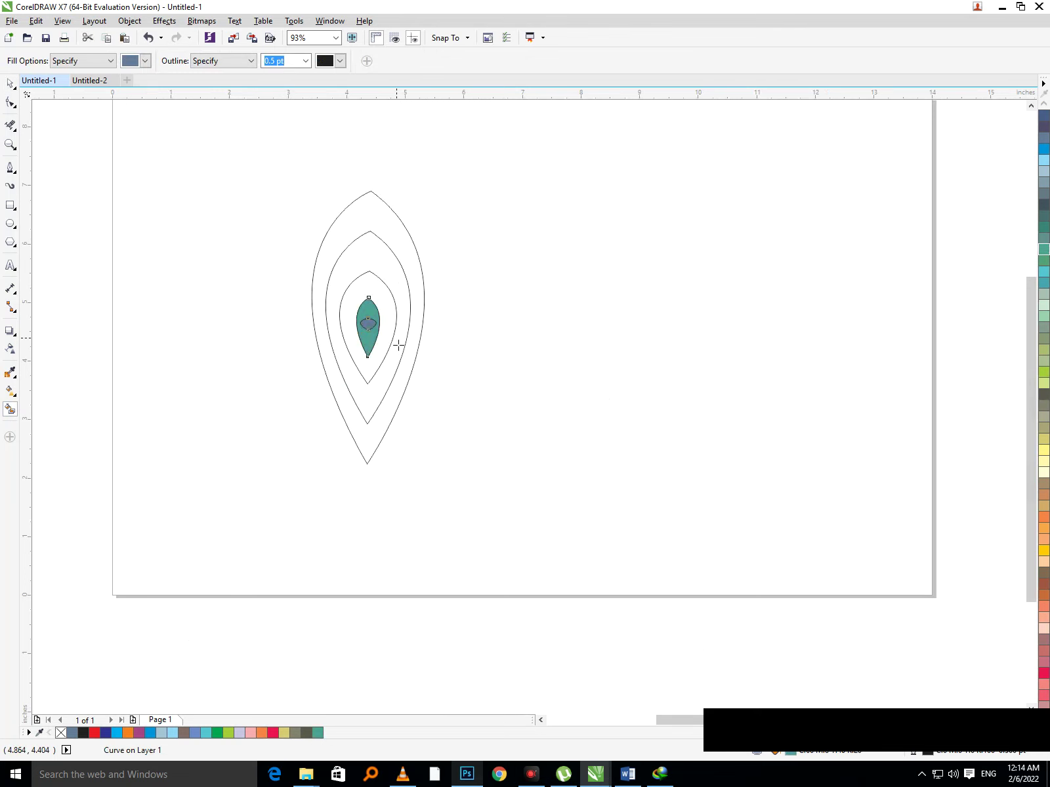
Step: Smart Fill the third leaf from the outside and colour it red, and make the leaf surrounding it dark blue
{"action": "left_click", "coordinate": [388, 344]}
{"action": "left_click", "coordinate": [1044, 149]}
{"action": "scroll", "coordinate": [1044, 262], "scroll_direction": "up", "scroll_amount": 5}
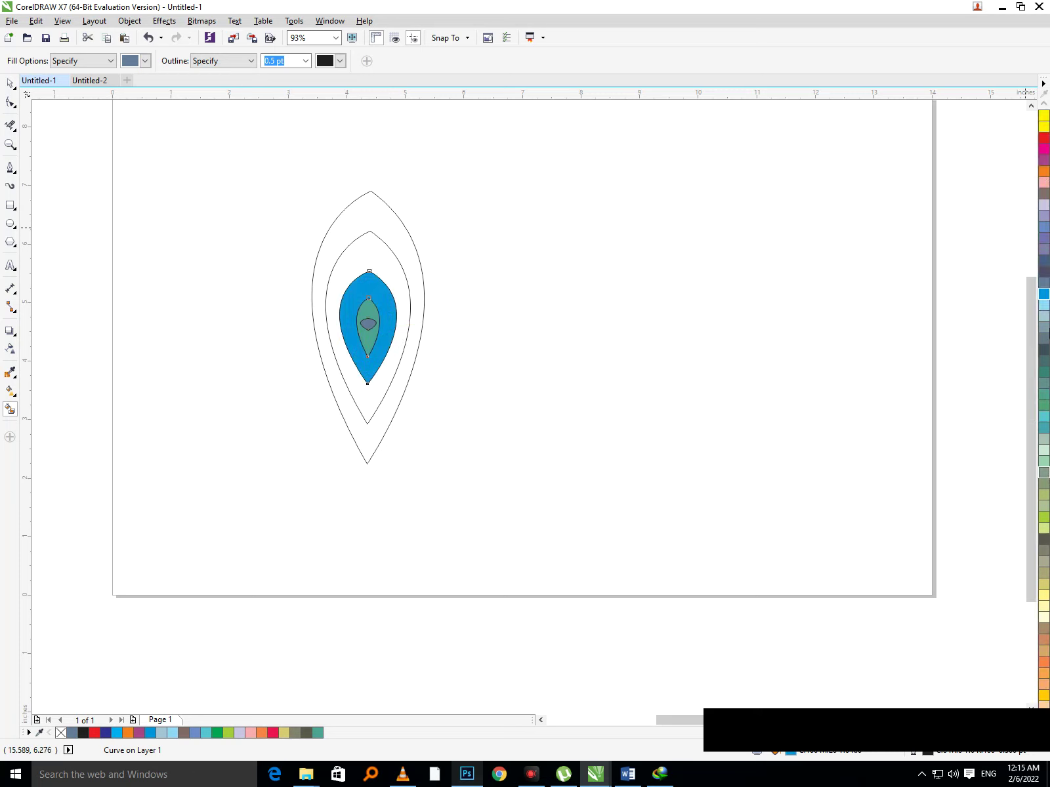
{"action": "left_click", "coordinate": [1044, 304]}
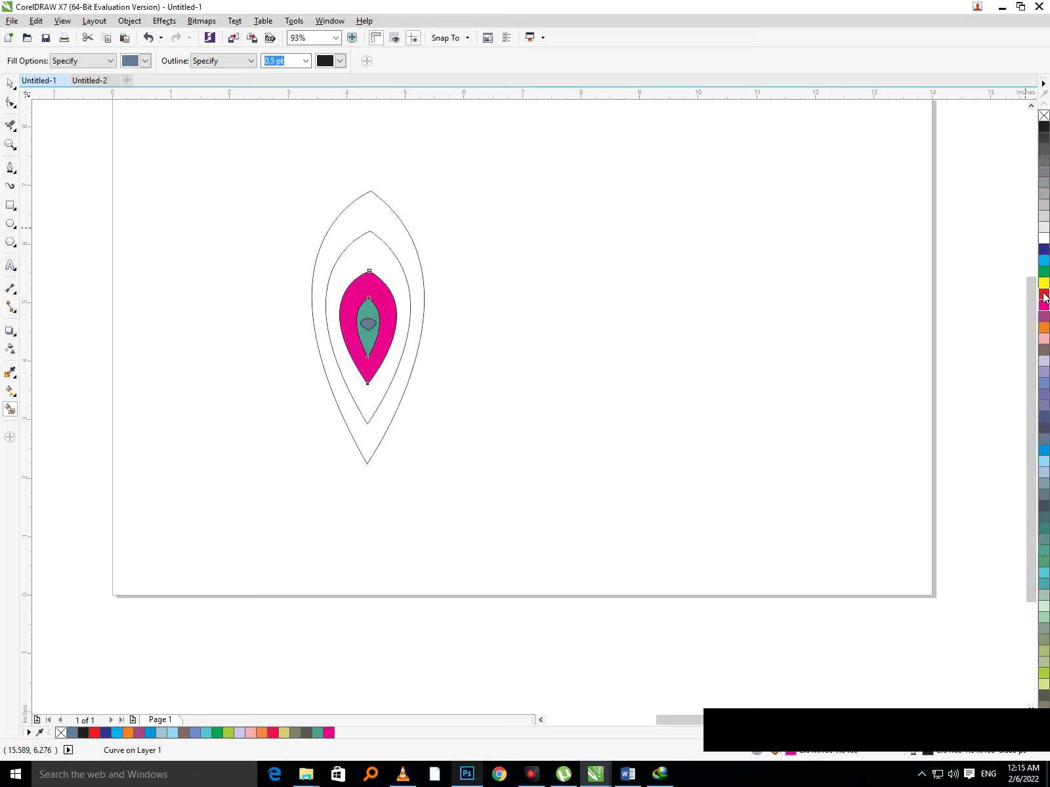
{"action": "left_click", "coordinate": [1043, 293]}
{"action": "left_click", "coordinate": [405, 317]}
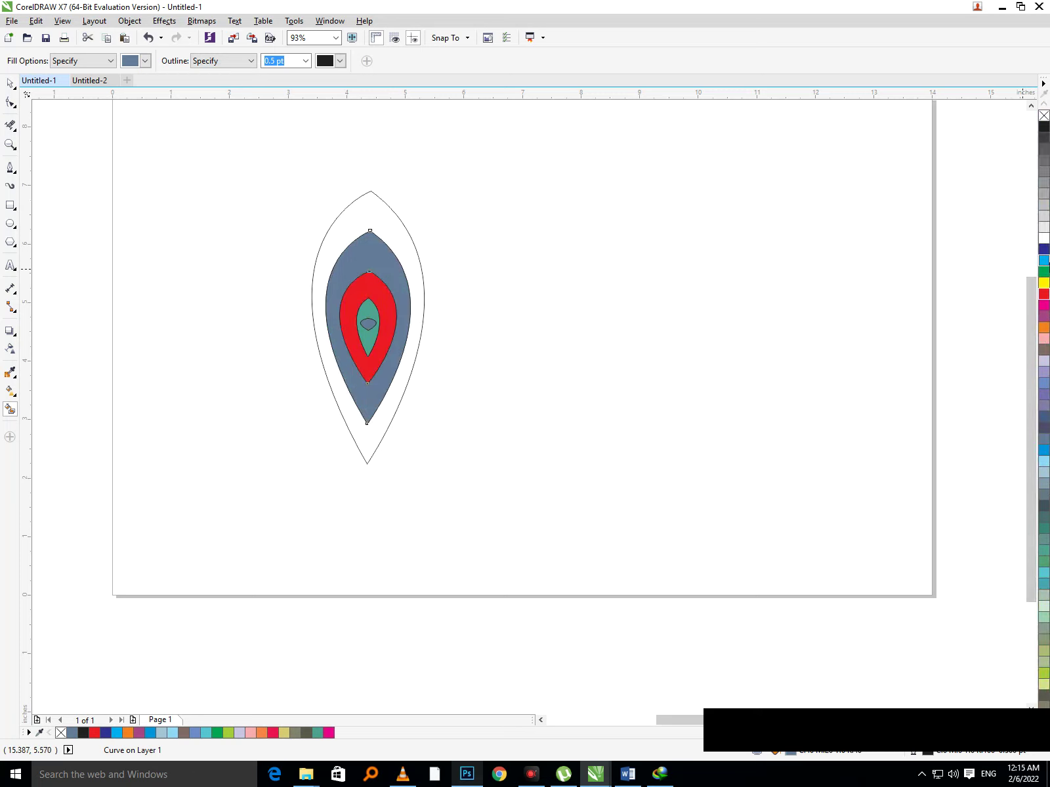
{"action": "left_click", "coordinate": [1043, 249]}
Step: Smart Fill the outermost leaf, try several palette colours such as orange, cyan and lime on it, and settle on light pink
{"action": "left_click", "coordinate": [416, 291]}
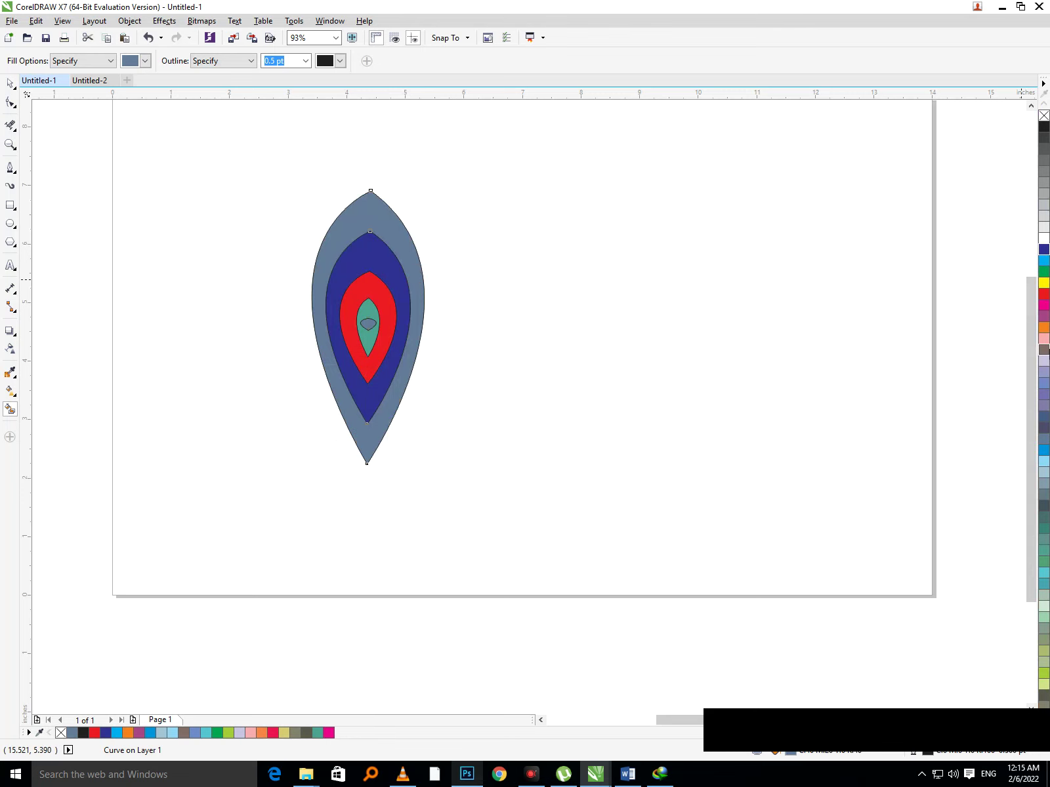
{"action": "left_click", "coordinate": [1044, 327]}
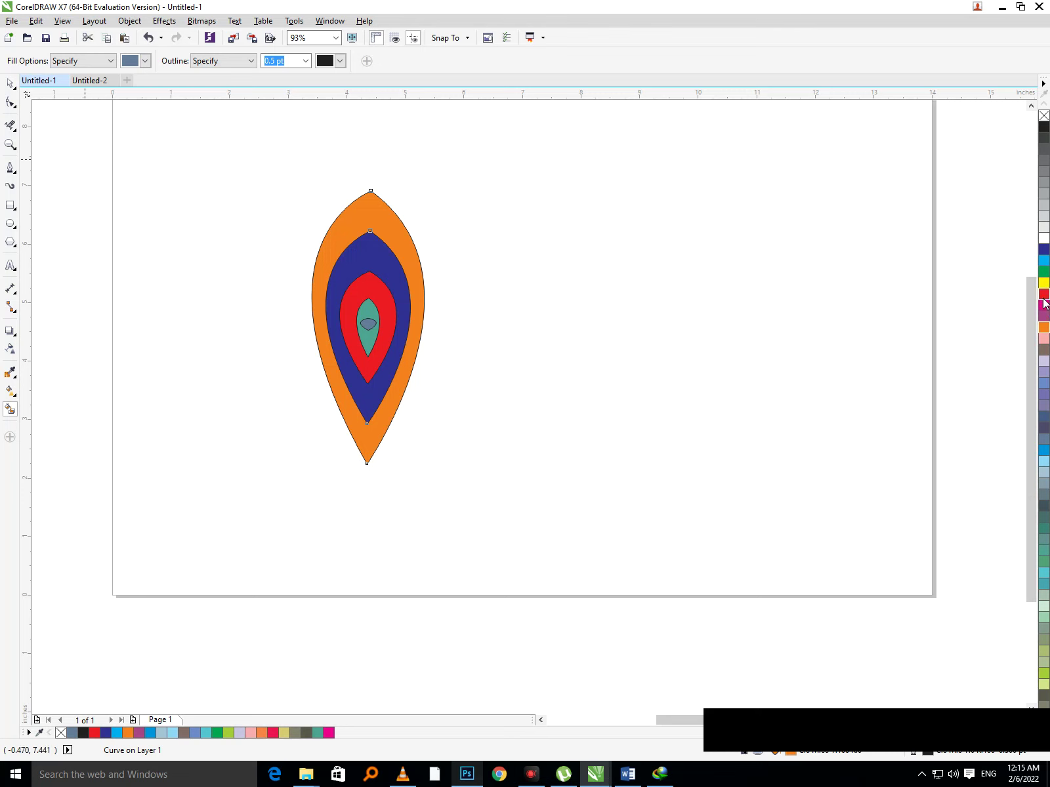
{"action": "left_click", "coordinate": [1044, 271]}
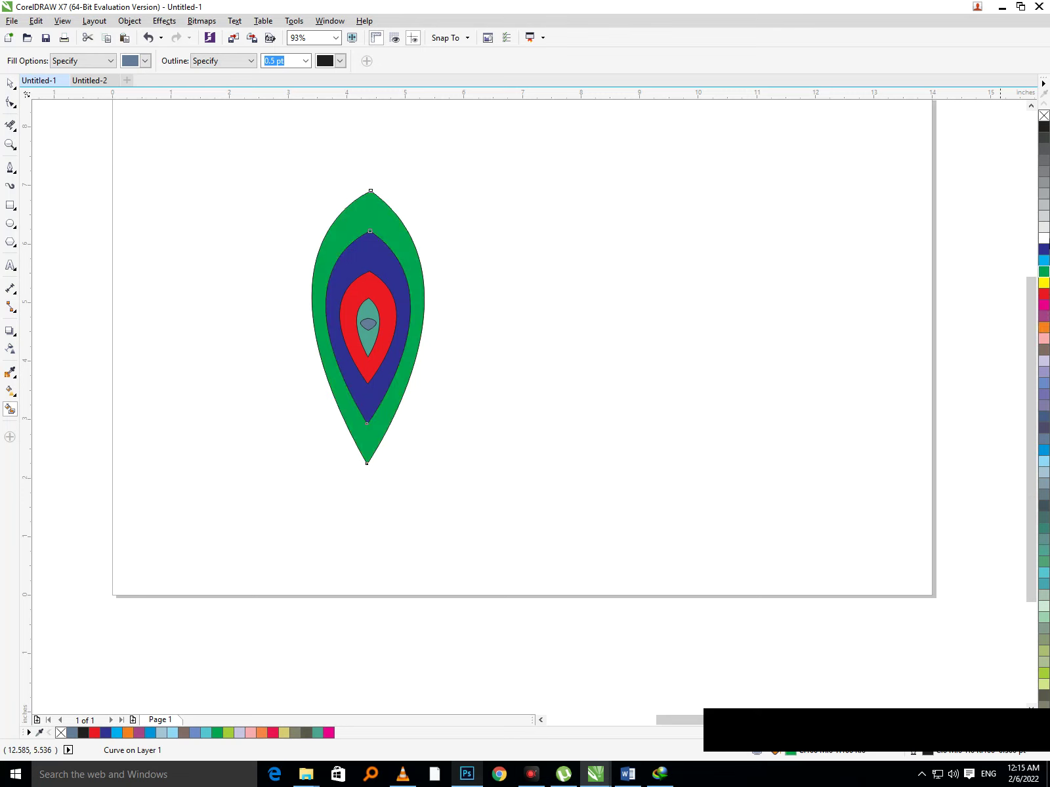
{"action": "left_click", "coordinate": [1043, 260]}
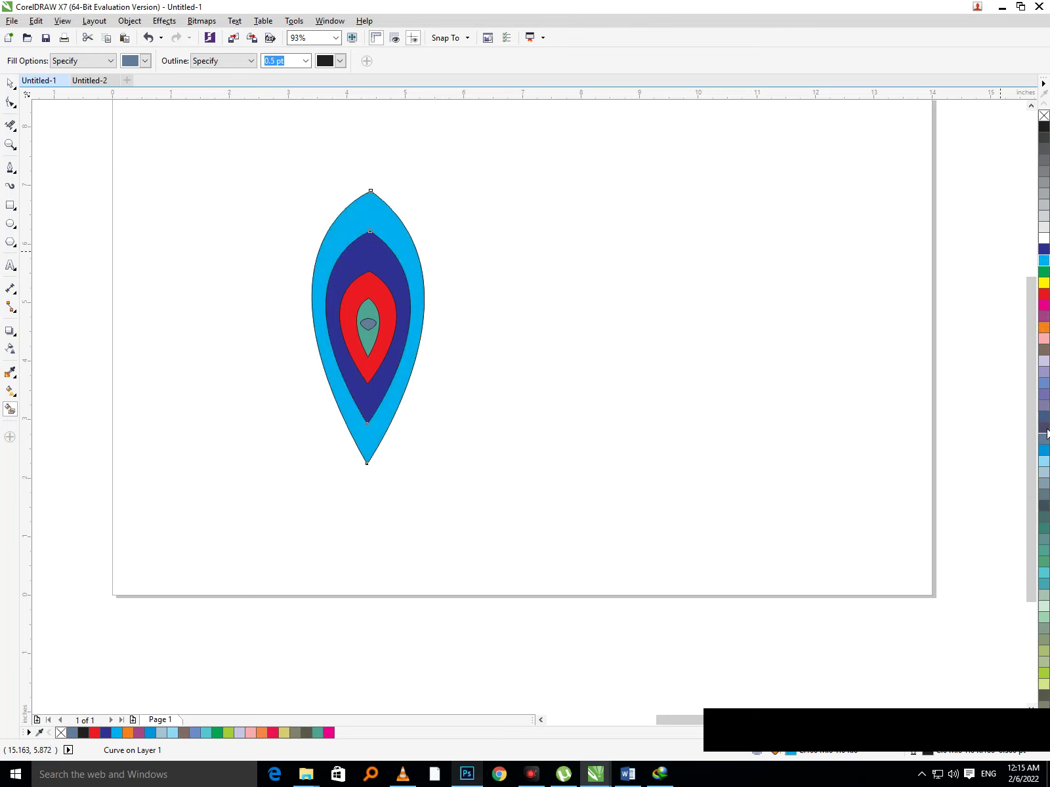
{"action": "left_click", "coordinate": [1044, 361]}
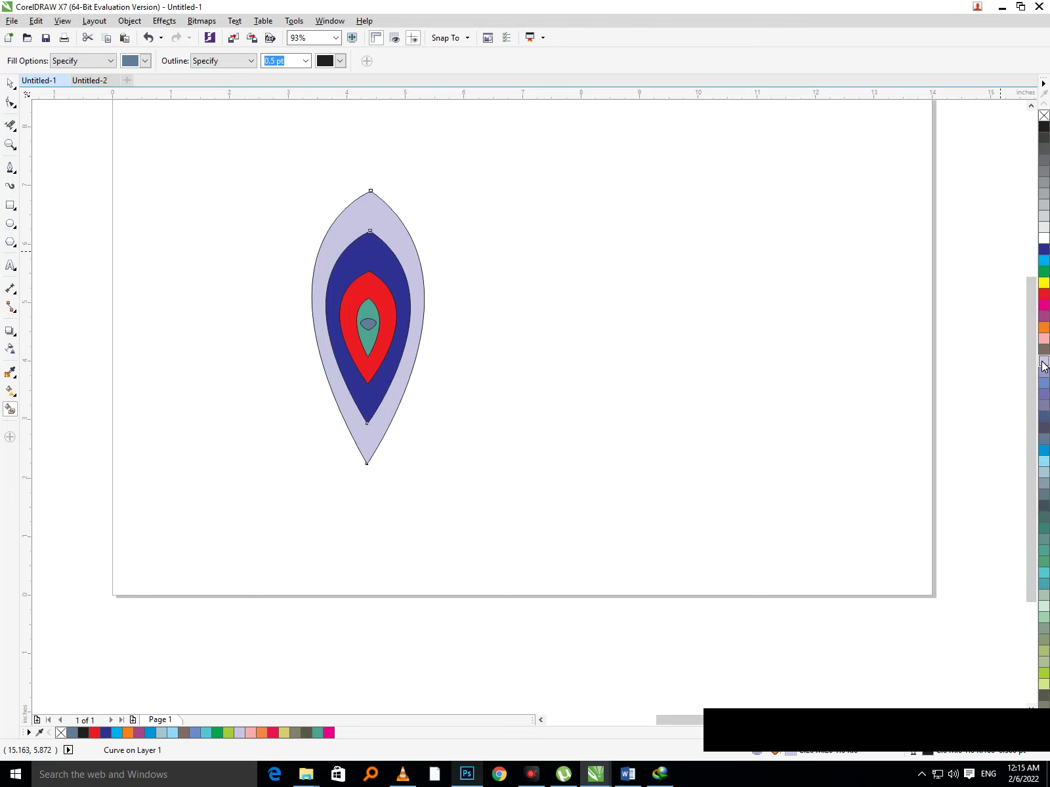
{"action": "left_click", "coordinate": [1044, 674]}
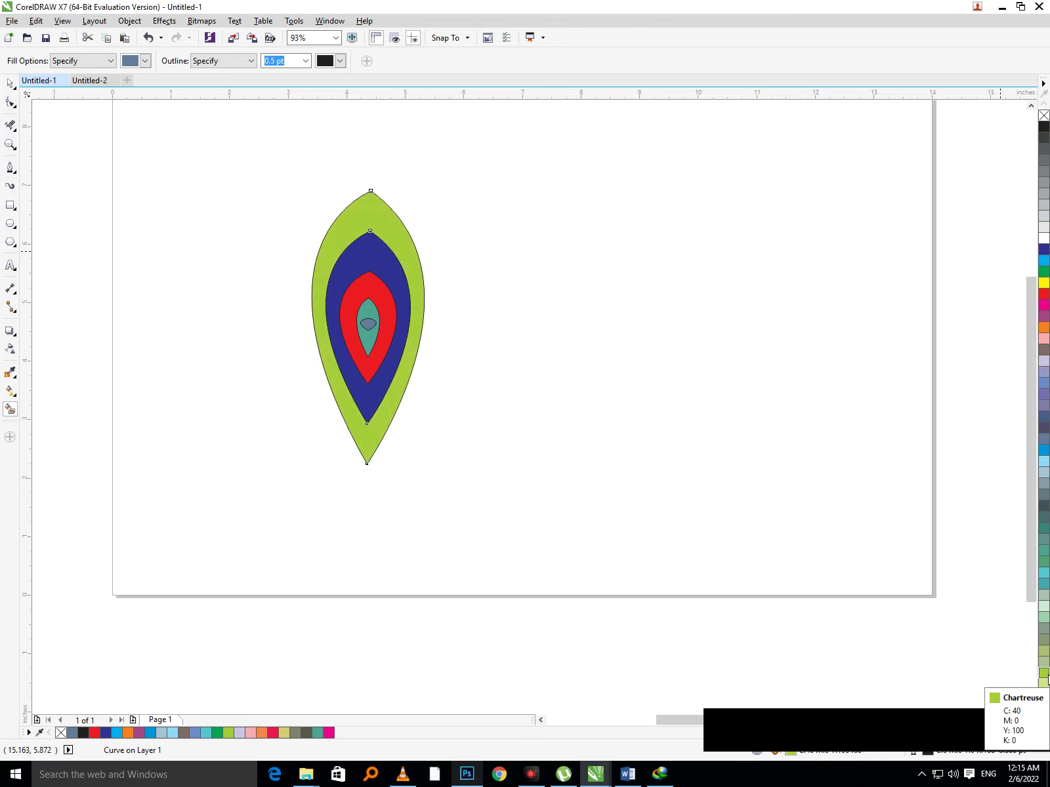
{"action": "left_click", "coordinate": [1044, 442]}
{"action": "left_click", "coordinate": [1044, 428]}
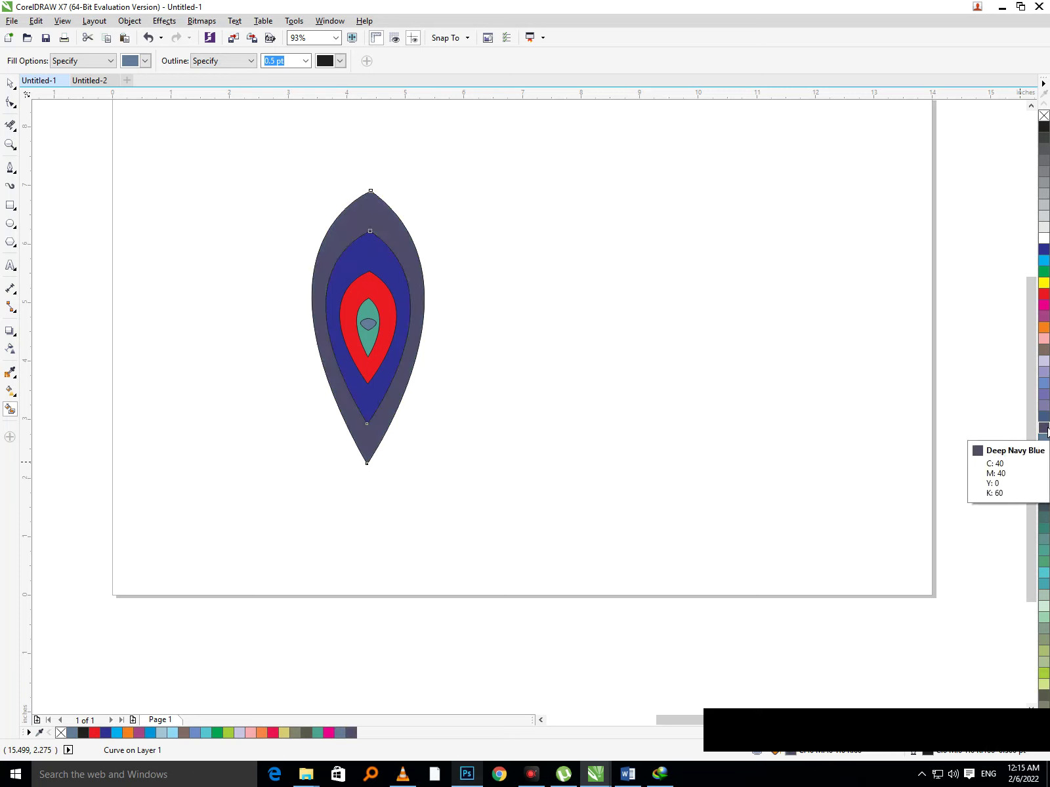
{"action": "left_click", "coordinate": [1044, 673]}
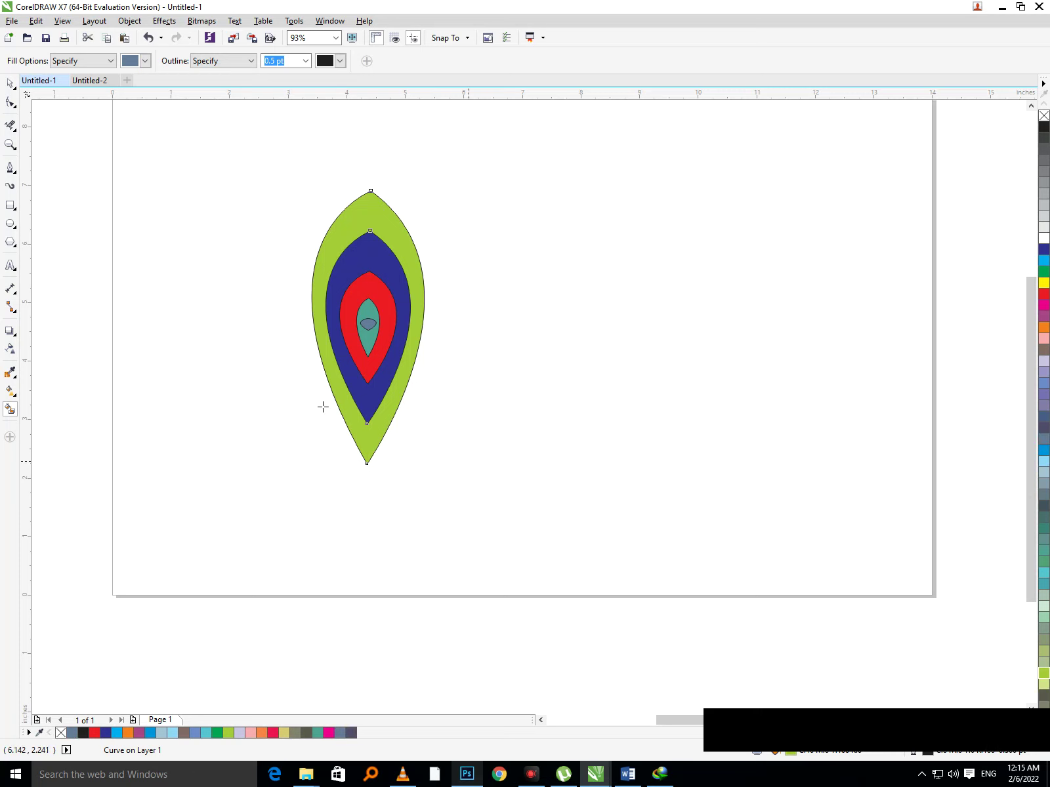
{"action": "left_click", "coordinate": [10, 84]}
{"action": "left_click", "coordinate": [324, 316]}
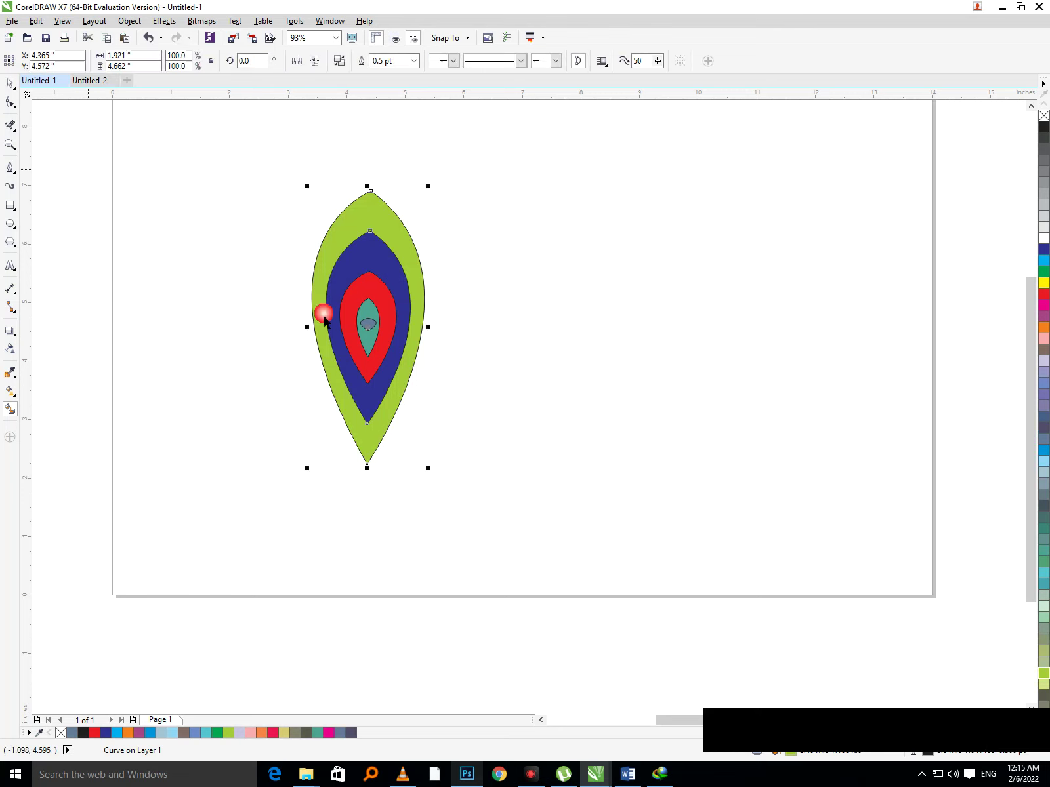
{"action": "left_click", "coordinate": [1043, 339]}
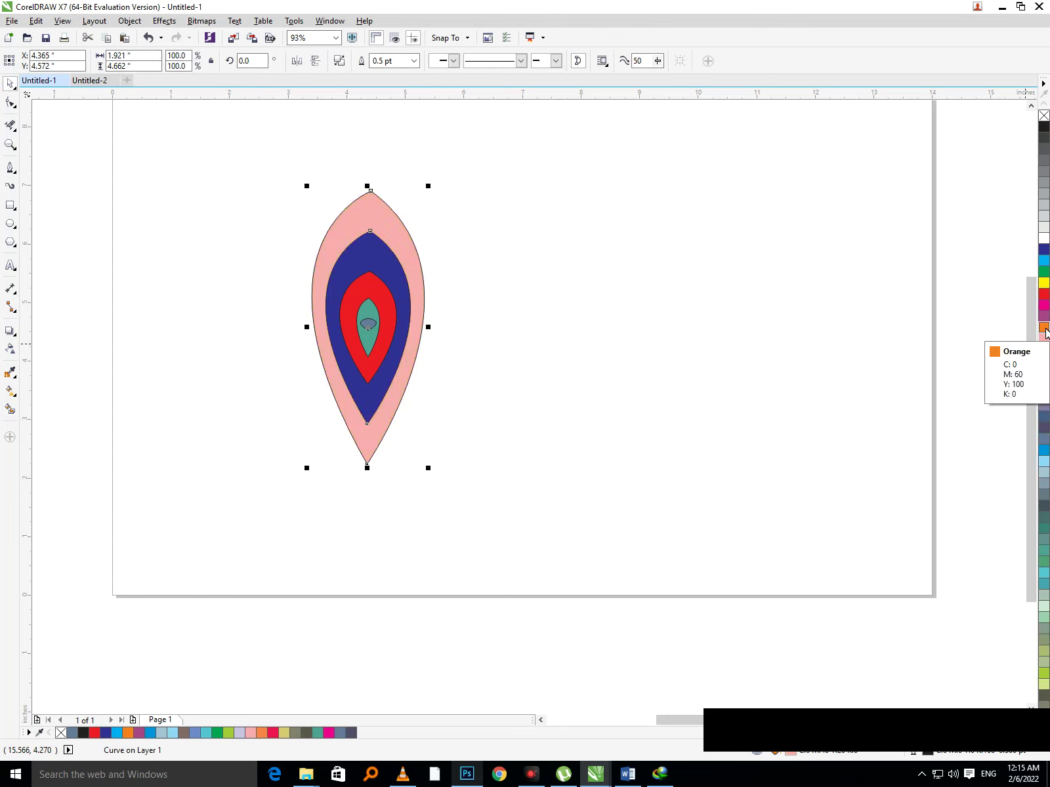
{"action": "left_click", "coordinate": [726, 429]}
Step: Select all the nested leaf shapes and move them together to about X 6.46, Y 4.63 inches
{"action": "left_click_drag", "start_coordinate": [191, 174], "coordinate": [540, 494]}
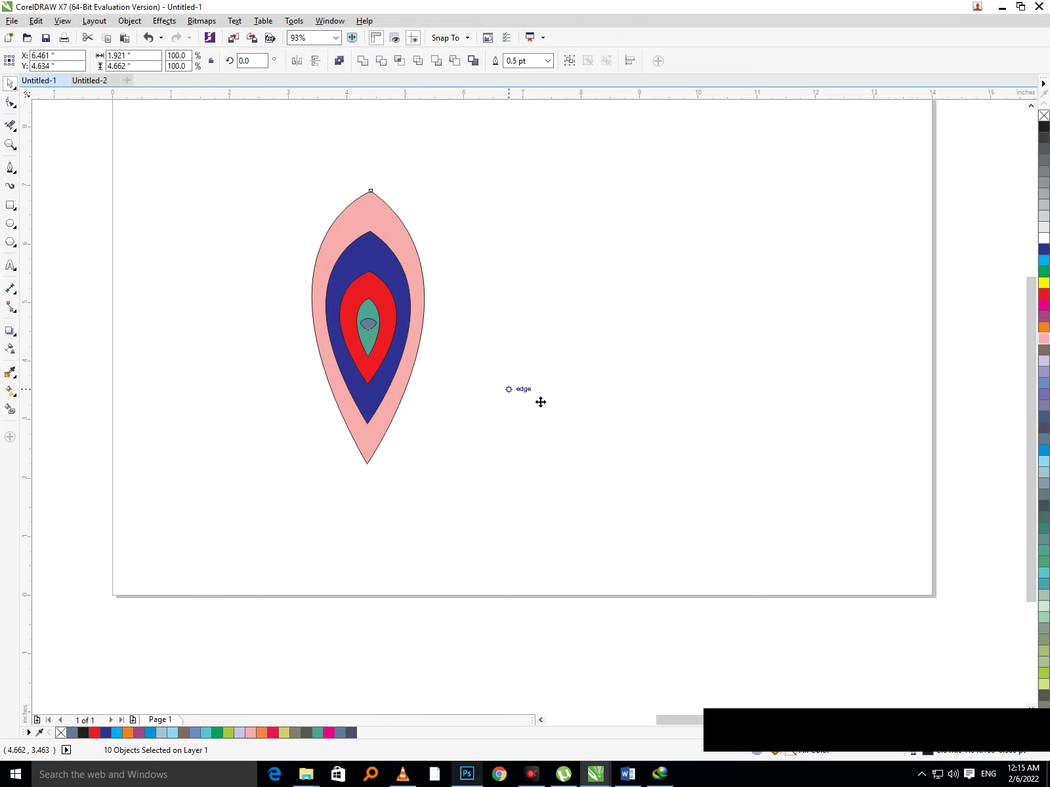
{"action": "left_click_drag", "start_coordinate": [328, 385], "coordinate": [469, 501]}
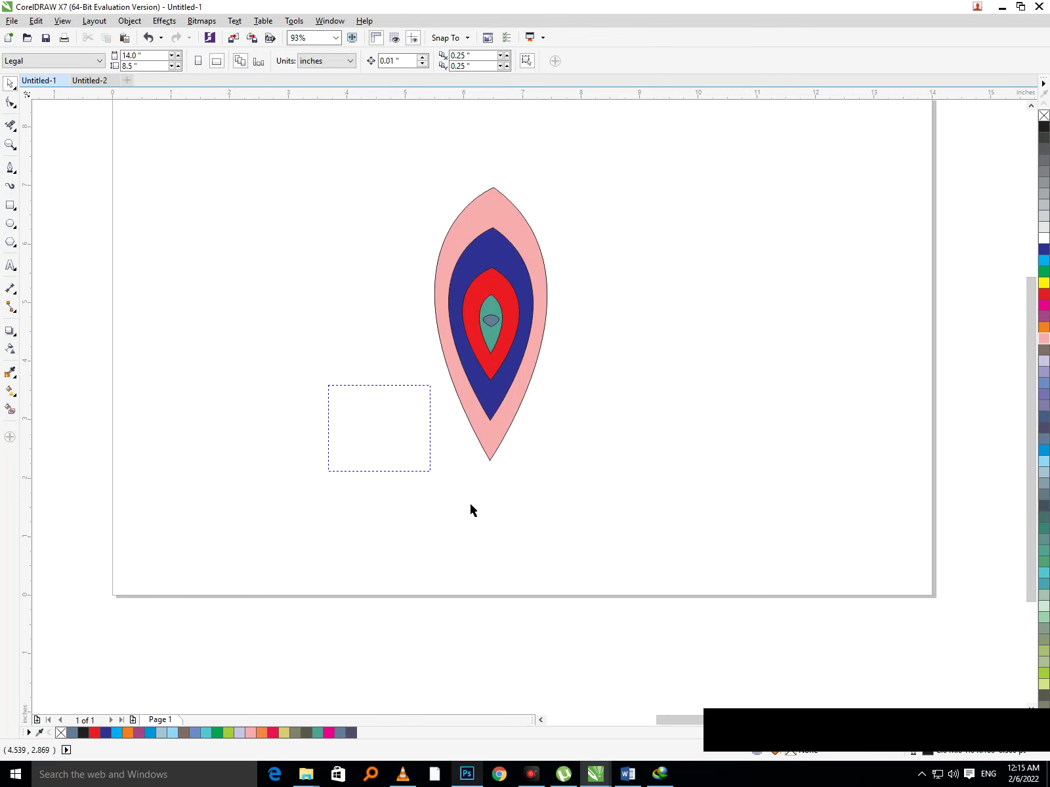
Step: Draw a circle about 6.62 inches in diameter and move it beside the leaf to about X 11.03, Y 3.91 inches
{"action": "key", "text": "F3"}
{"action": "key", "text": "z"}
{"action": "left_click_drag", "start_coordinate": [360, 399], "coordinate": [725, 626]}
{"action": "left_click_drag", "start_coordinate": [181, 208], "coordinate": [944, 680]}
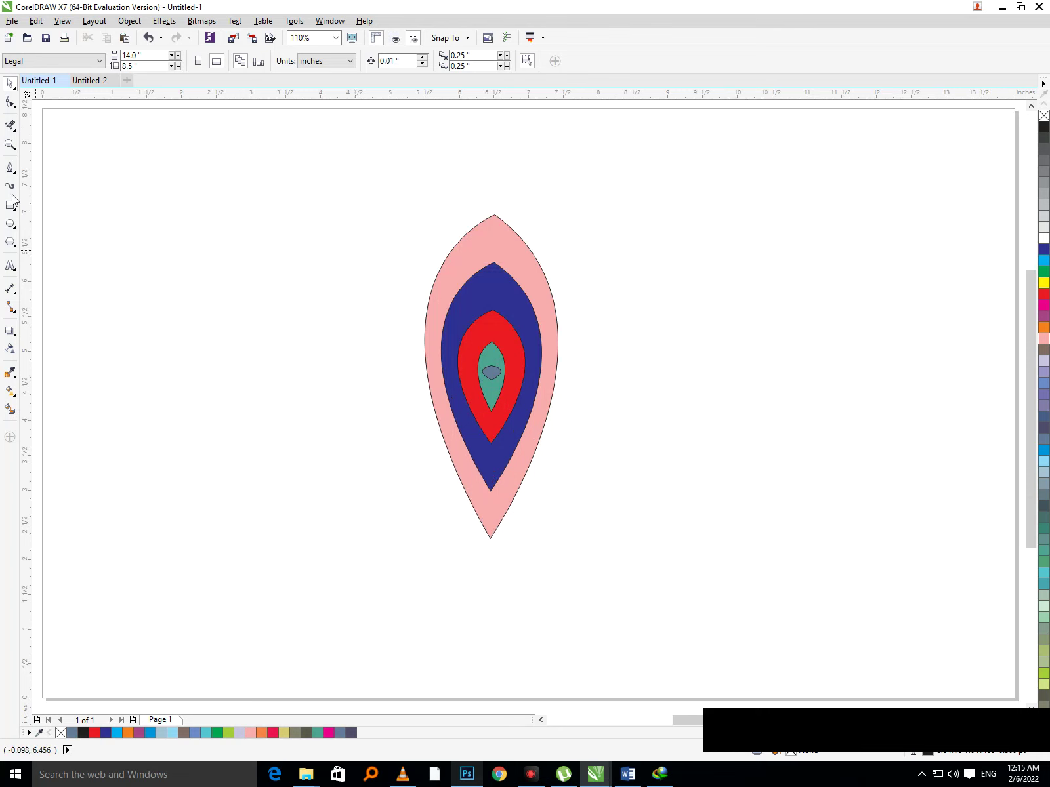
{"action": "left_click", "coordinate": [11, 223]}
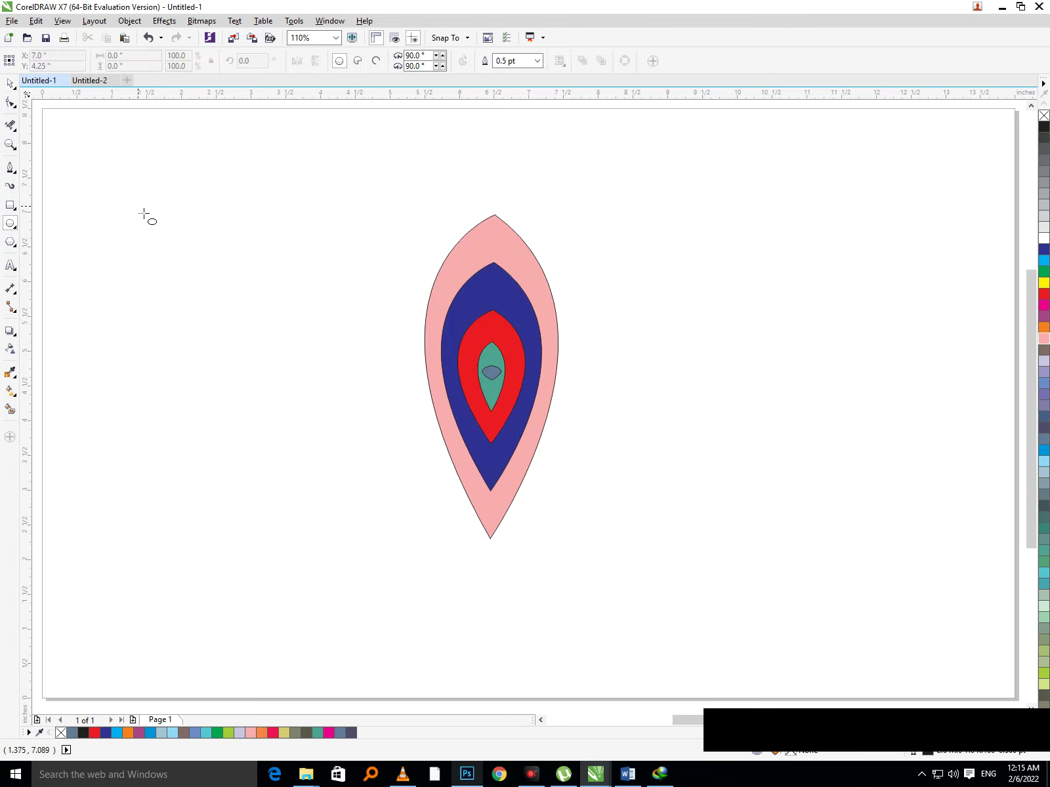
{"action": "left_click_drag", "start_coordinate": [145, 215], "coordinate": [599, 666]}
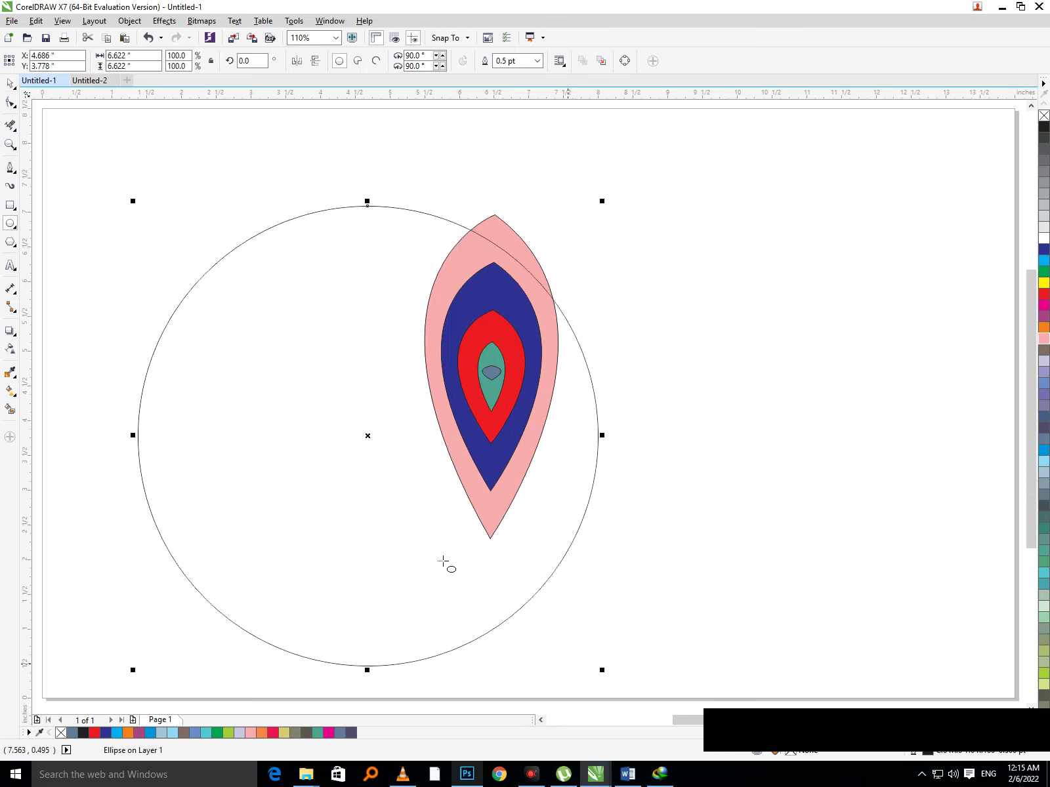
{"action": "left_click", "coordinate": [8, 83]}
{"action": "left_click_drag", "start_coordinate": [311, 398], "coordinate": [751, 389]}
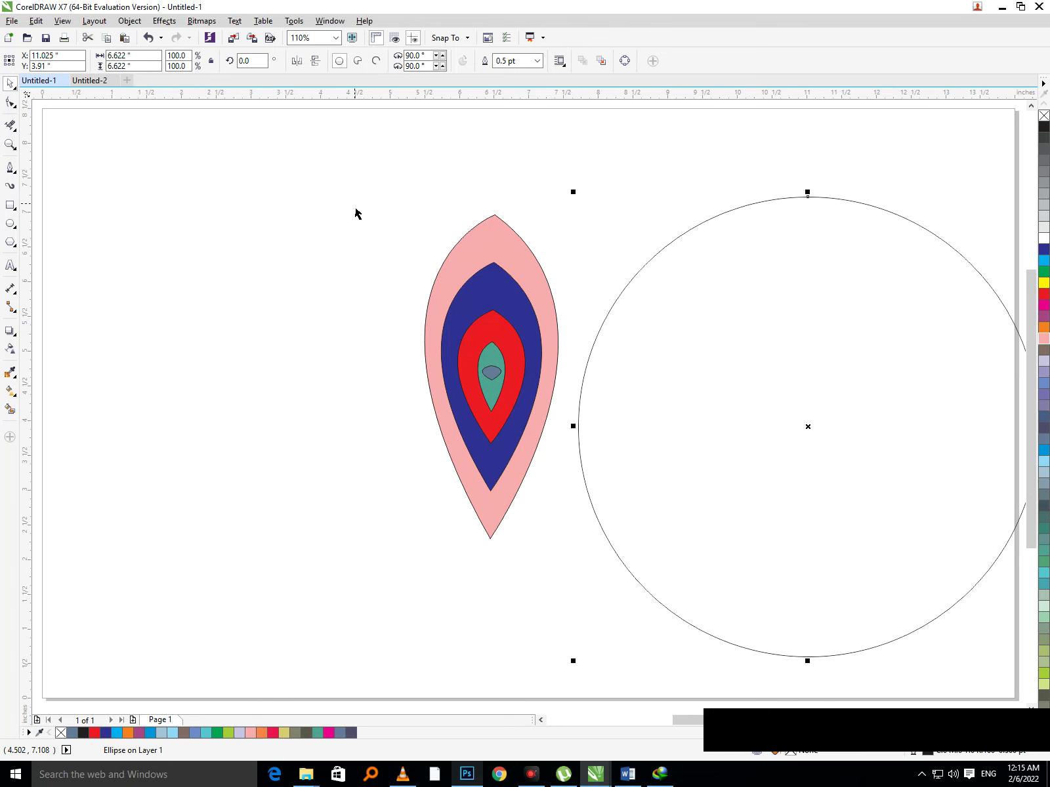
Step: Select all the nested leaf shapes and resize them together to about 1.78 by 4.85 inches
{"action": "left_click_drag", "start_coordinate": [355, 213], "coordinate": [532, 557]}
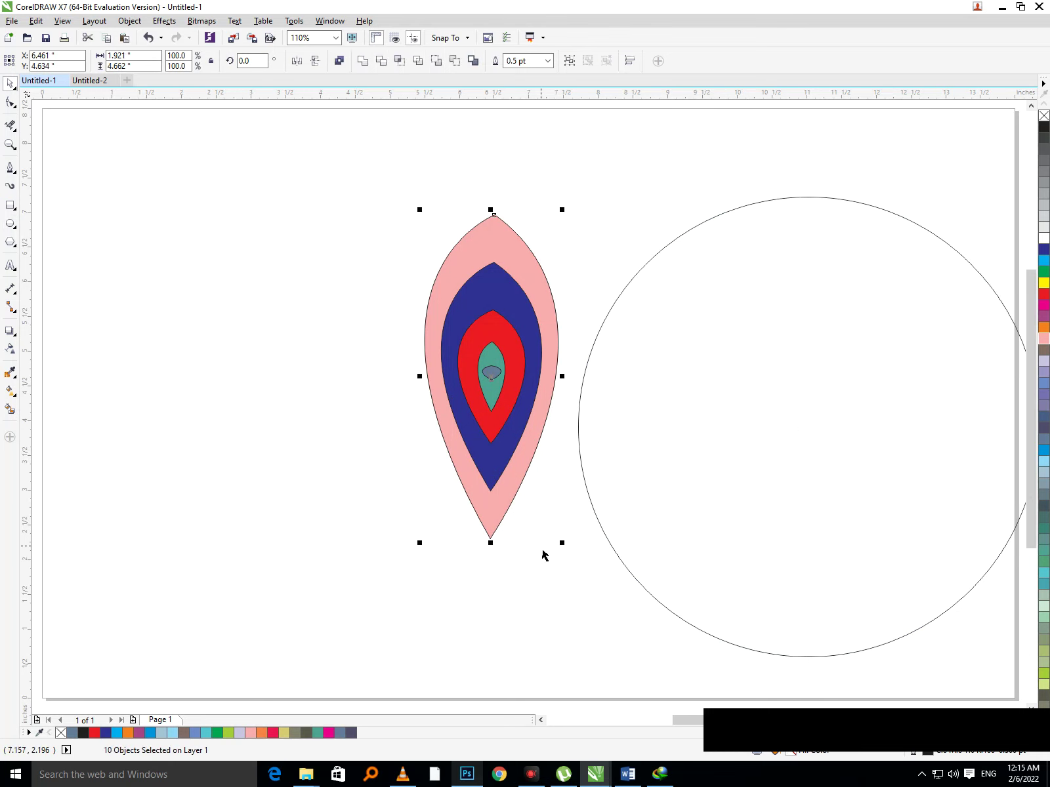
{"action": "mouse_move", "coordinate": [562, 543]}
{"action": "left_mouse_down"}
{"action": "mouse_move", "coordinate": [527, 462]}
{"action": "mouse_move", "coordinate": [778, 347]}
{"action": "mouse_move", "coordinate": [516, 391]}
{"action": "mouse_move", "coordinate": [500, 429]}
{"action": "mouse_move", "coordinate": [573, 551]}
{"action": "left_mouse_up"}
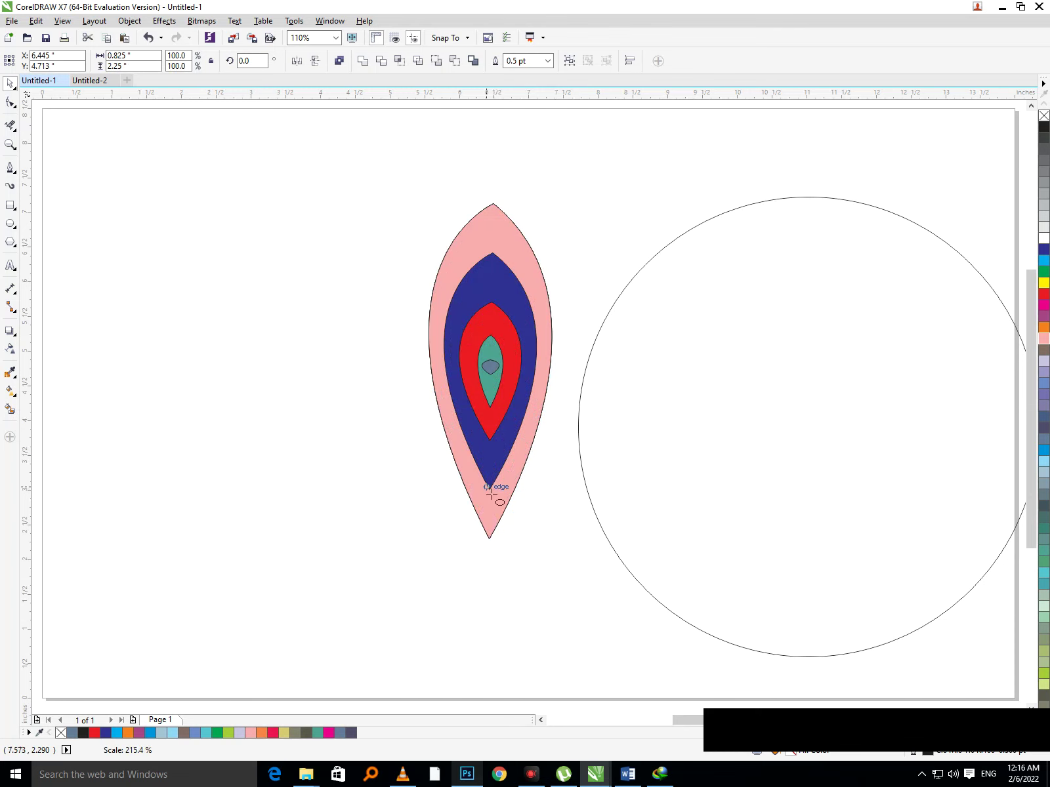
{"action": "key", "text": "F7"}
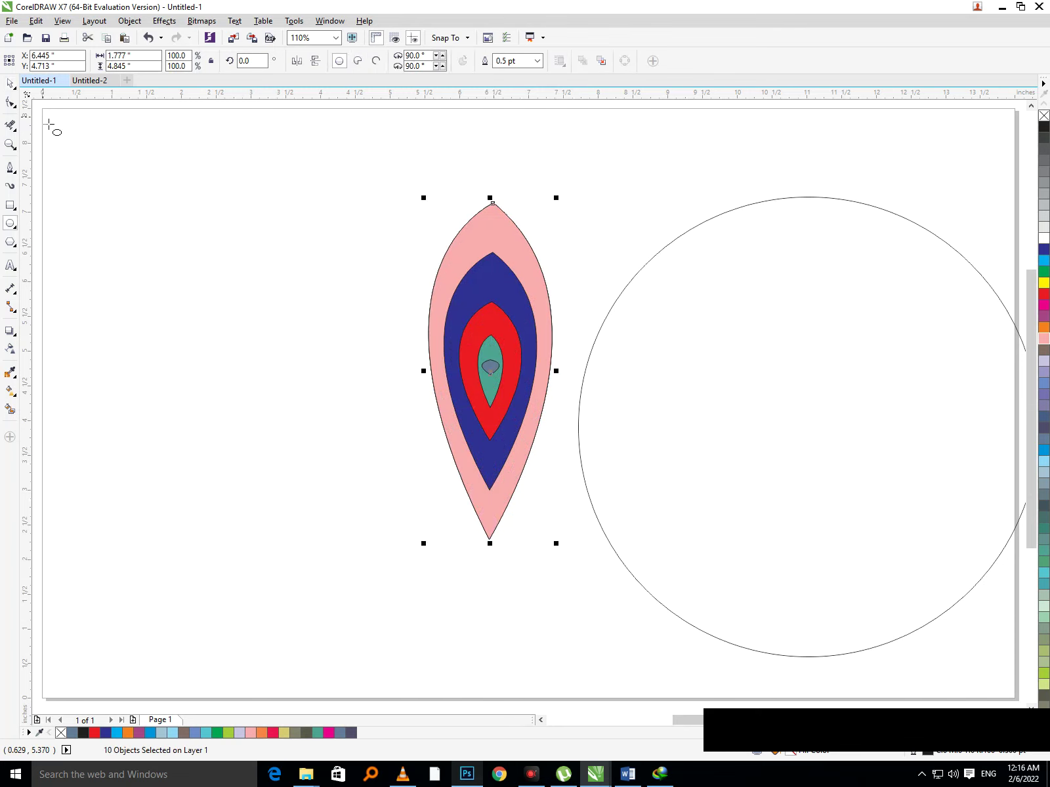
{"action": "left_click", "coordinate": [11, 88]}
{"action": "left_click_drag", "start_coordinate": [506, 497], "coordinate": [287, 486]}
{"action": "right_click", "coordinate": [286, 486]}
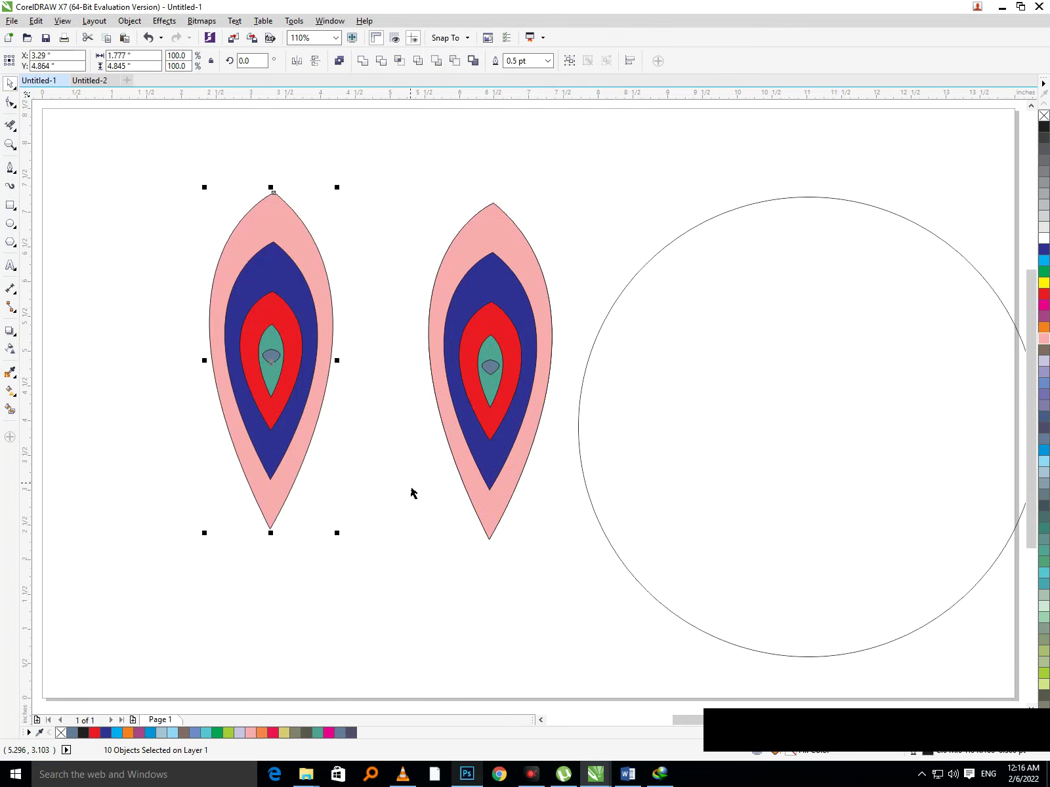
{"action": "key", "text": "Delete"}
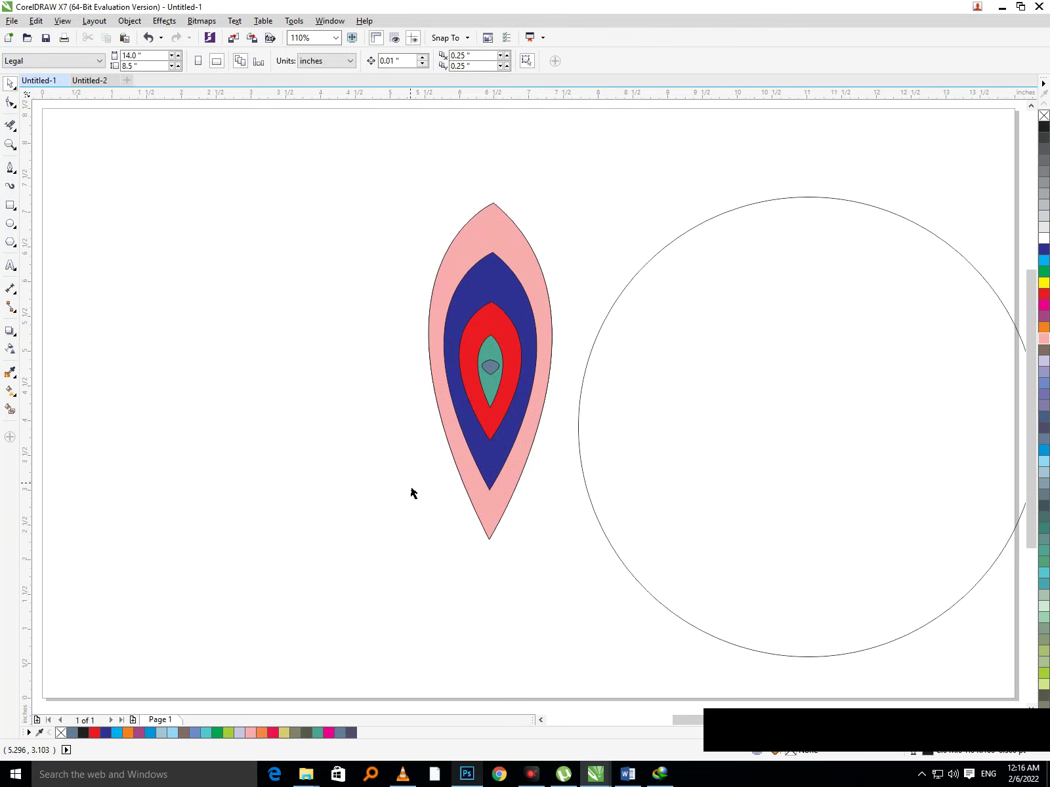
{"action": "left_click_drag", "start_coordinate": [487, 414], "coordinate": [221, 426]}
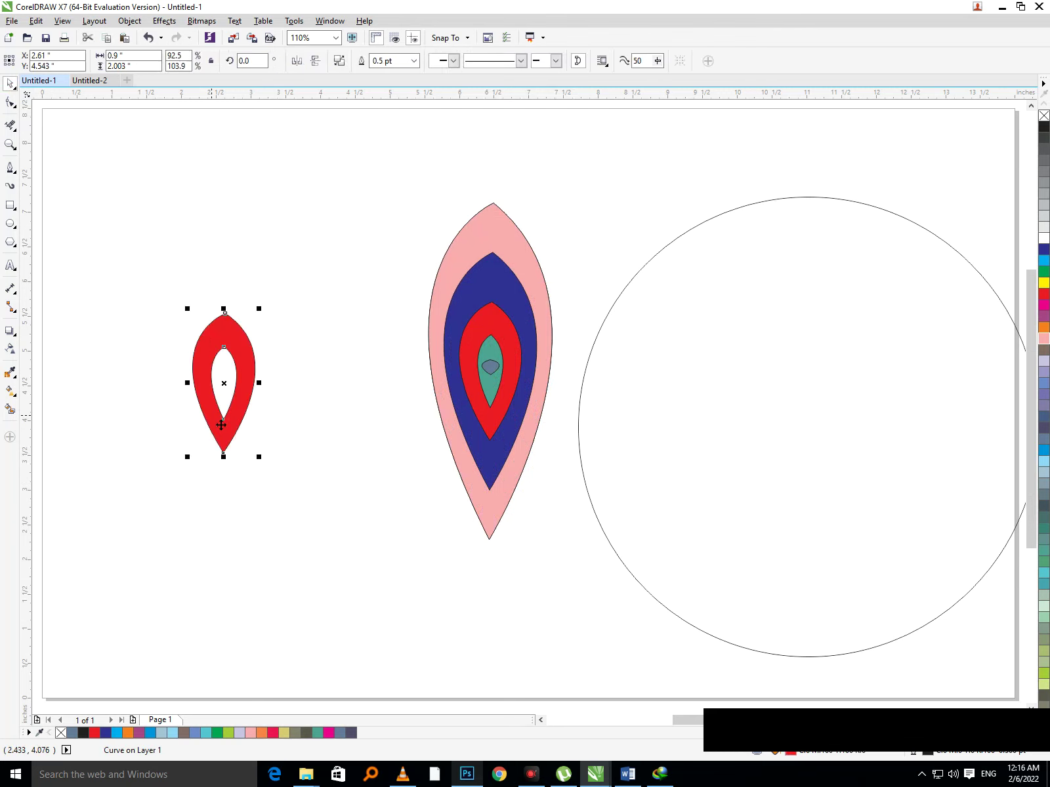
{"action": "key", "text": "ctrl+z"}
Step: Group all the nested leaf shapes into one object and move the group further away from the circle
{"action": "left_click", "coordinate": [281, 571]}
{"action": "left_click_drag", "start_coordinate": [396, 179], "coordinate": [566, 594]}
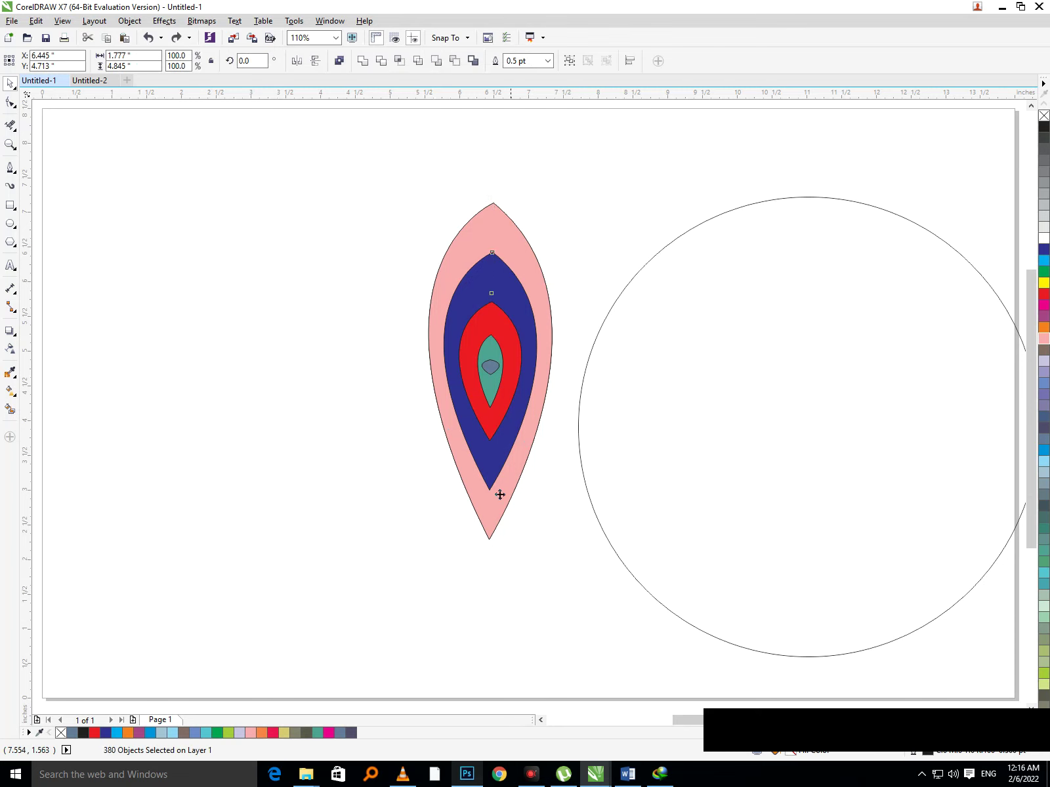
{"action": "left_click_drag", "start_coordinate": [495, 488], "coordinate": [347, 430]}
Step: Move the circle to about X 9.13, Y 4.93 inches and fit the leaf group in its upper half, scaled to about 1.46 by 3.98 inches
{"action": "left_click_drag", "start_coordinate": [720, 447], "coordinate": [234, 389]}
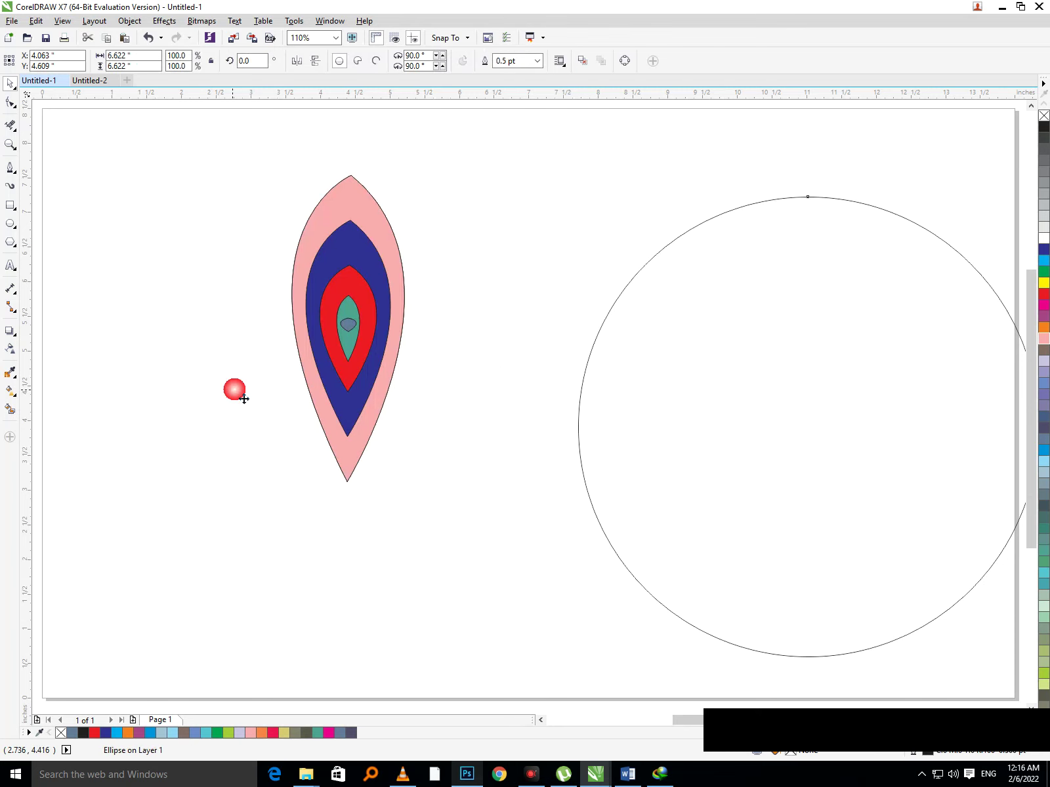
{"action": "left_click_drag", "start_coordinate": [527, 494], "coordinate": [790, 466]}
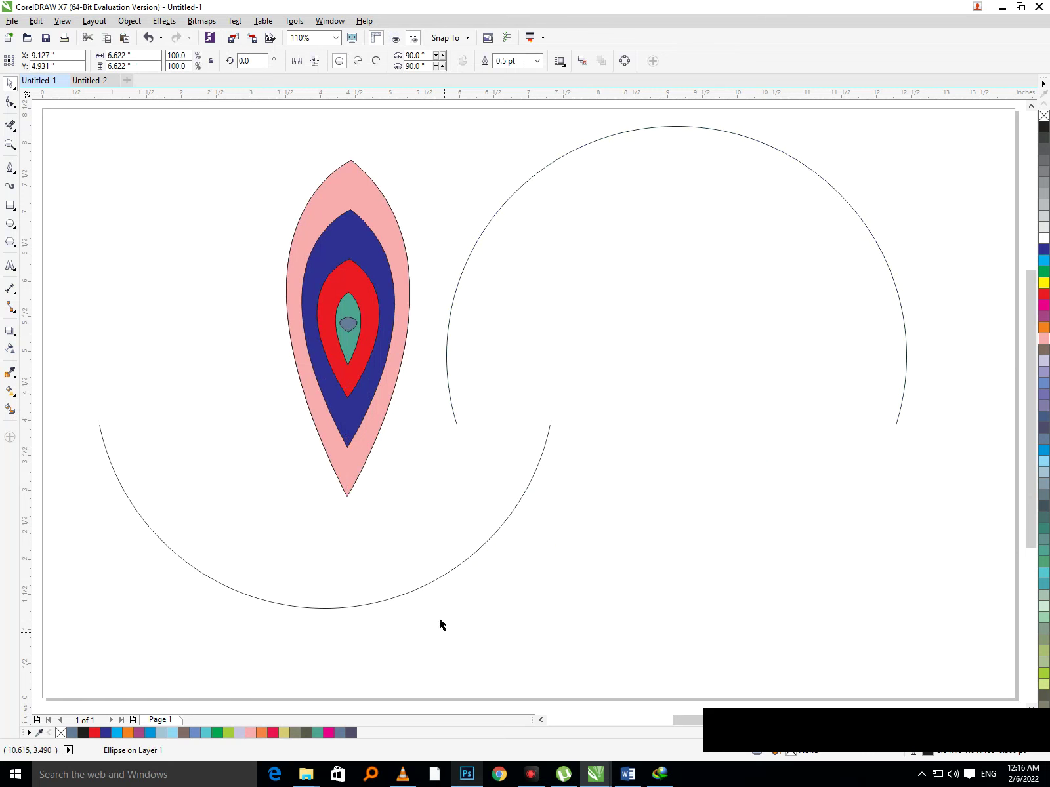
{"action": "left_click_drag", "start_coordinate": [362, 425], "coordinate": [689, 392]}
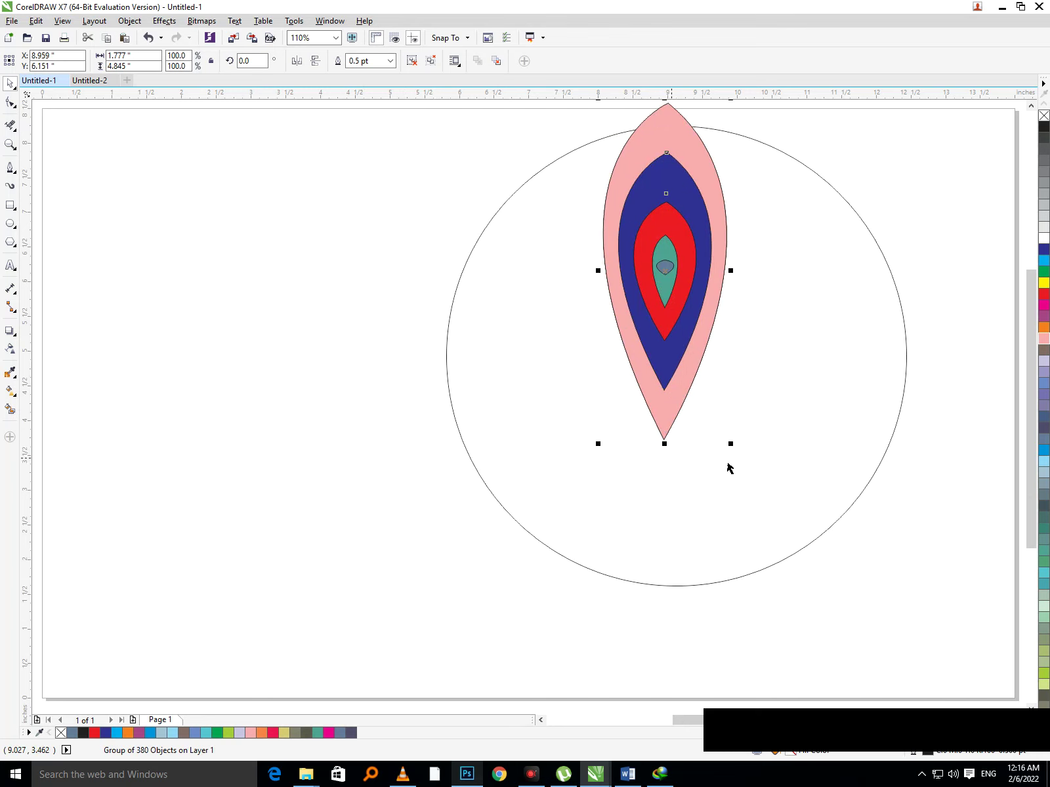
{"action": "left_click_drag", "start_coordinate": [732, 447], "coordinate": [720, 414]}
Step: Enlarge the circle to about 8.16 inches in diameter and position it so its upper edge meets the leaf's tip
{"action": "left_click", "coordinate": [669, 584]}
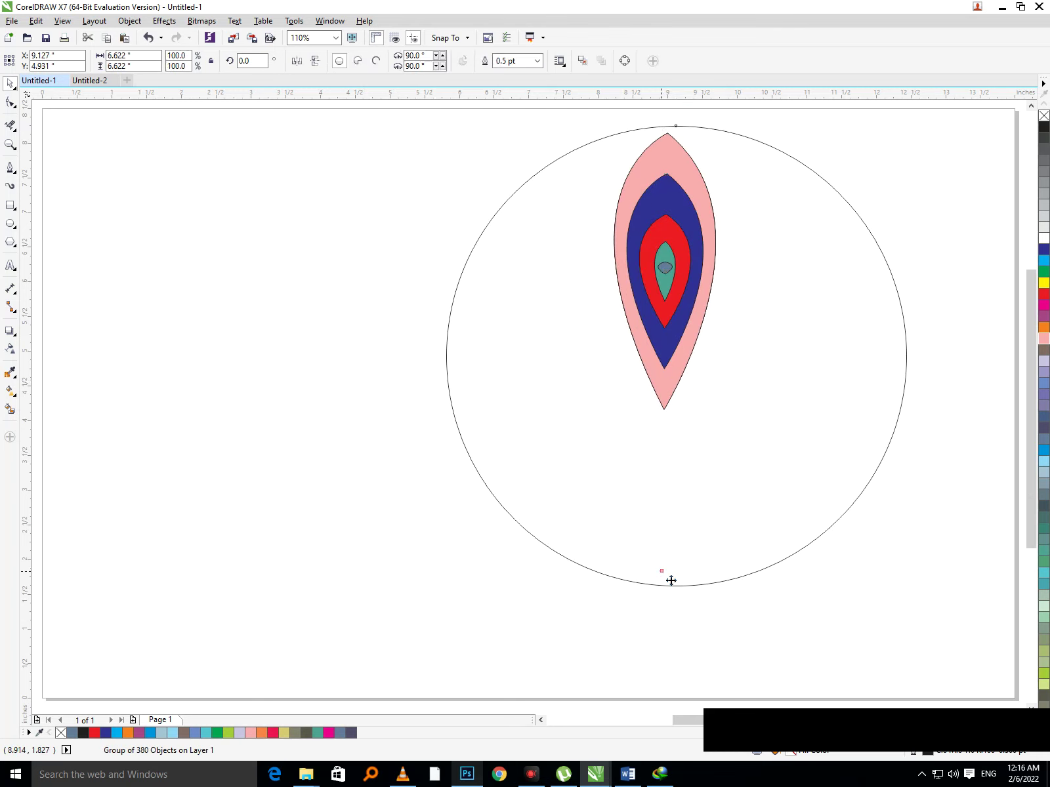
{"action": "left_click_drag", "start_coordinate": [911, 599], "coordinate": [947, 620]}
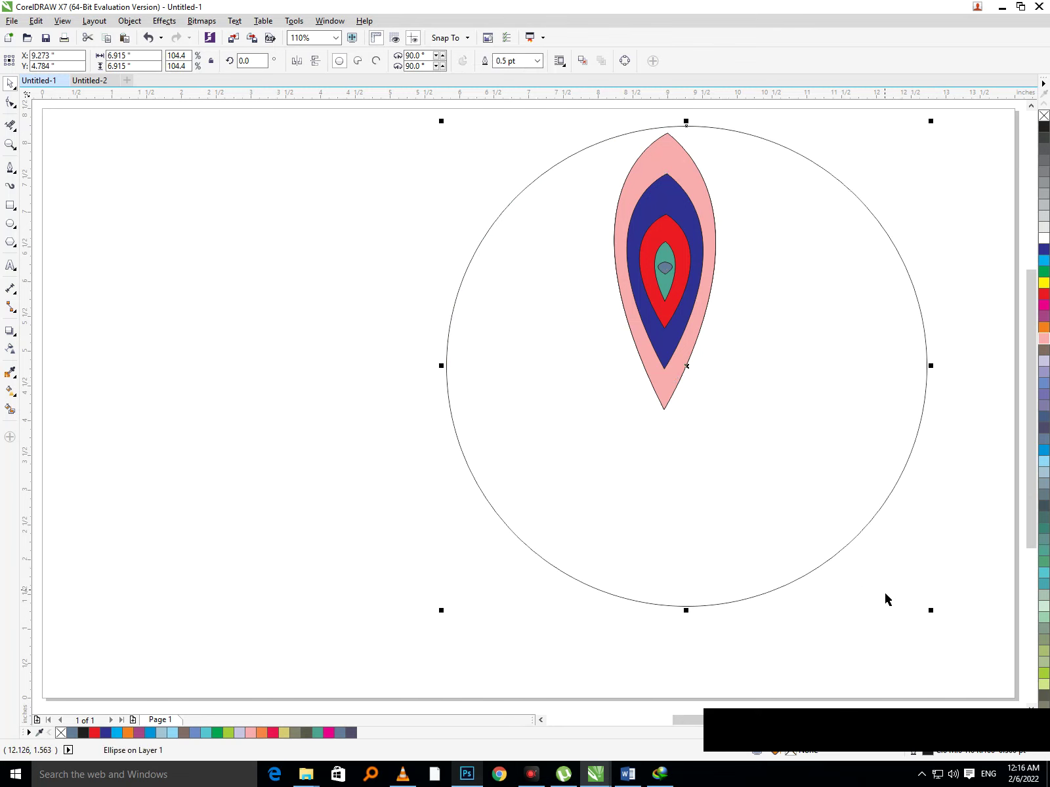
{"action": "left_click_drag", "start_coordinate": [938, 621], "coordinate": [951, 631]}
{"action": "left_click_drag", "start_coordinate": [807, 575], "coordinate": [743, 557]}
{"action": "left_click", "coordinate": [263, 493]}
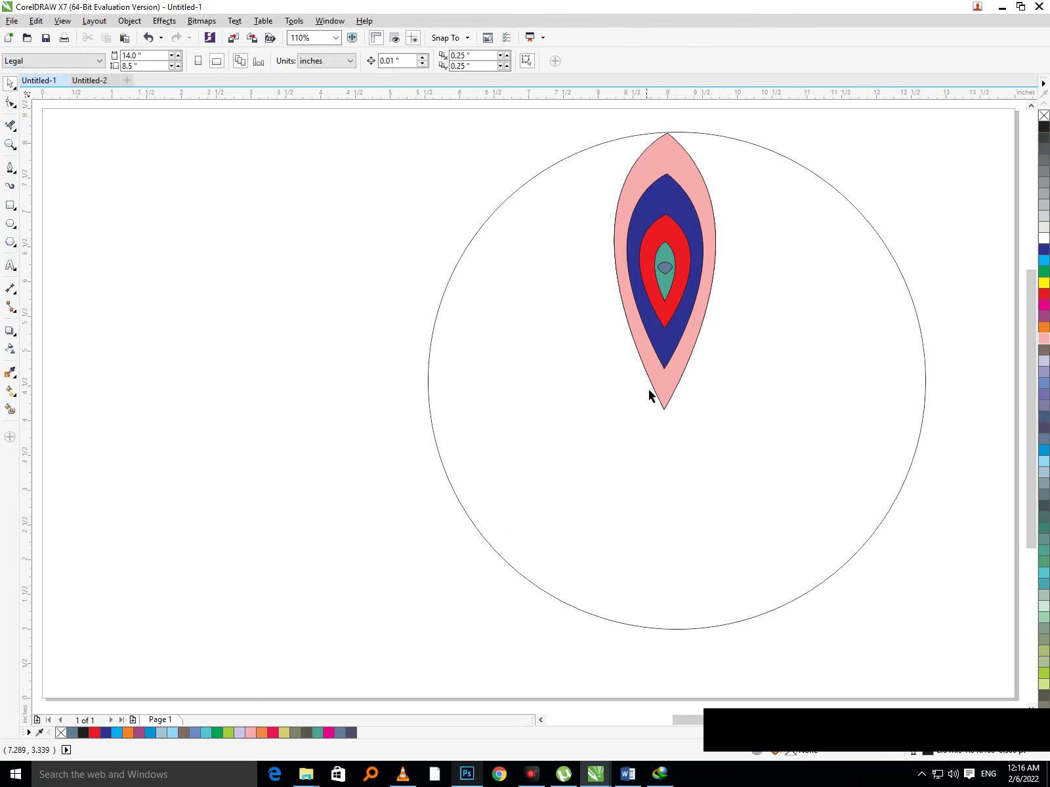
{"action": "left_click", "coordinate": [587, 570]}
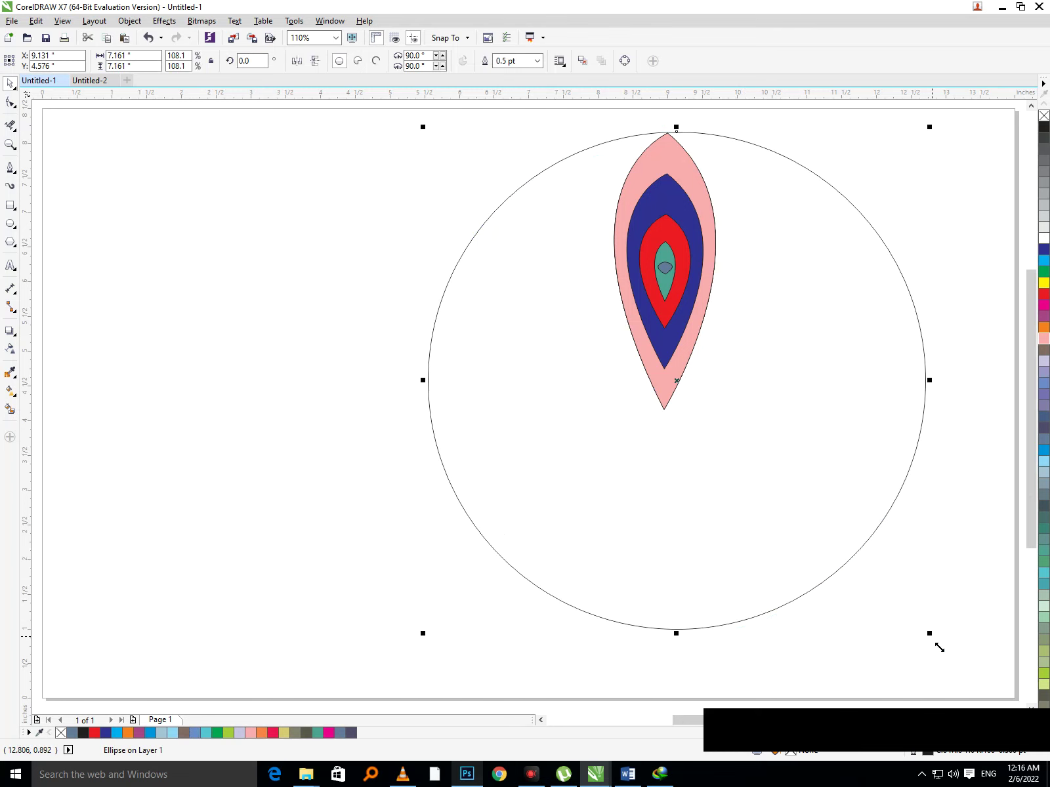
{"action": "left_click_drag", "start_coordinate": [935, 642], "coordinate": [968, 691]}
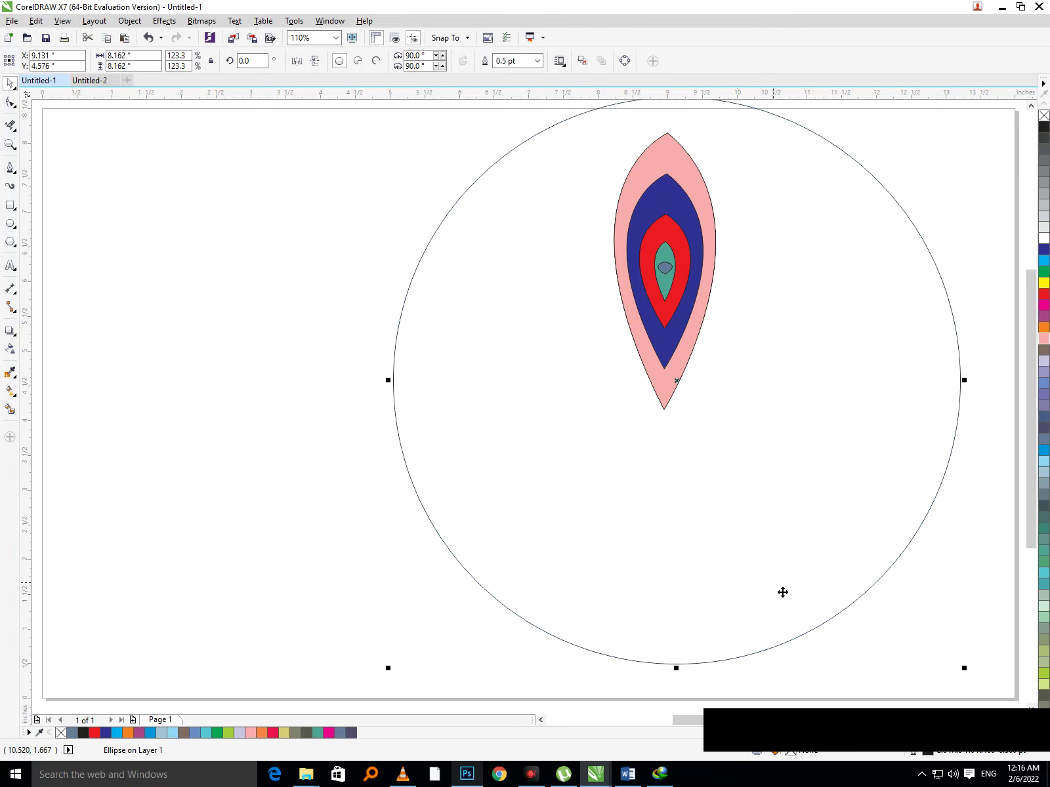
{"action": "left_click_drag", "start_coordinate": [783, 590], "coordinate": [770, 619]}
{"action": "left_click", "coordinate": [513, 594]}
{"action": "left_click_drag", "start_coordinate": [523, 603], "coordinate": [520, 641]}
{"action": "left_click", "coordinate": [274, 537]}
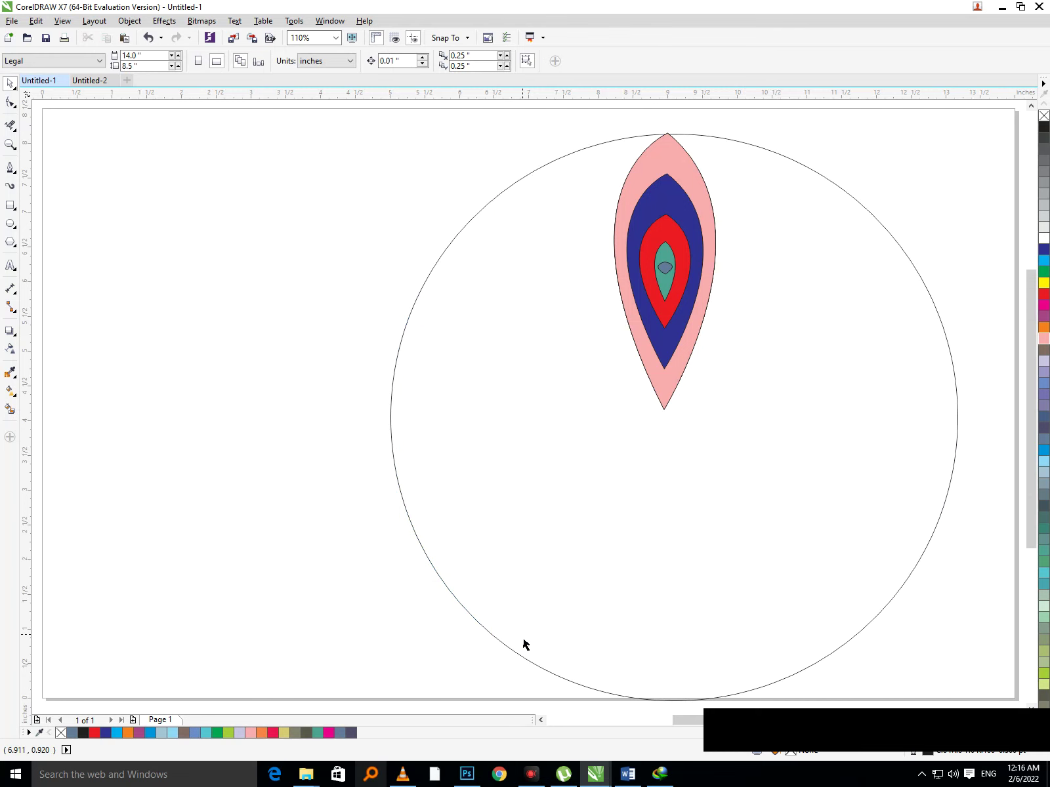
Step: Select the circle and leaf group together and move them to the page's middle at about X 7.00, Y 4.36 inches
{"action": "key", "text": "F2"}
{"action": "left_click_drag", "start_coordinate": [216, 419], "coordinate": [234, 445]}
{"action": "key", "text": "F3"}
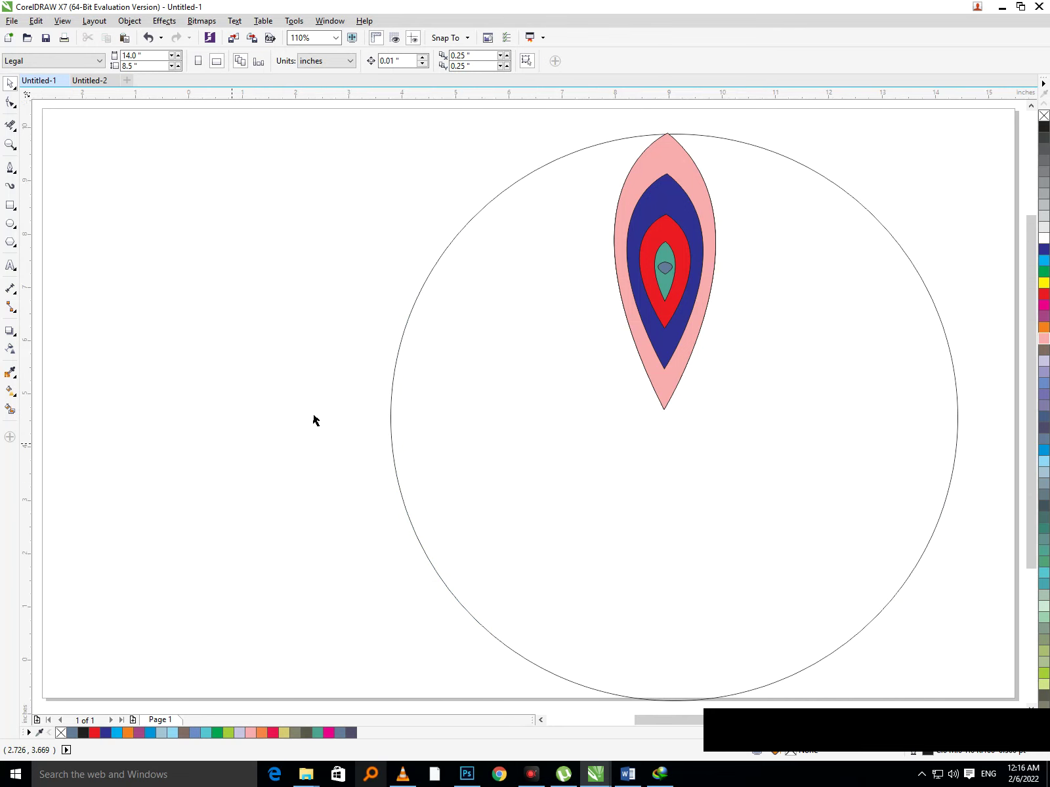
{"action": "left_click_drag", "start_coordinate": [375, 188], "coordinate": [895, 687]}
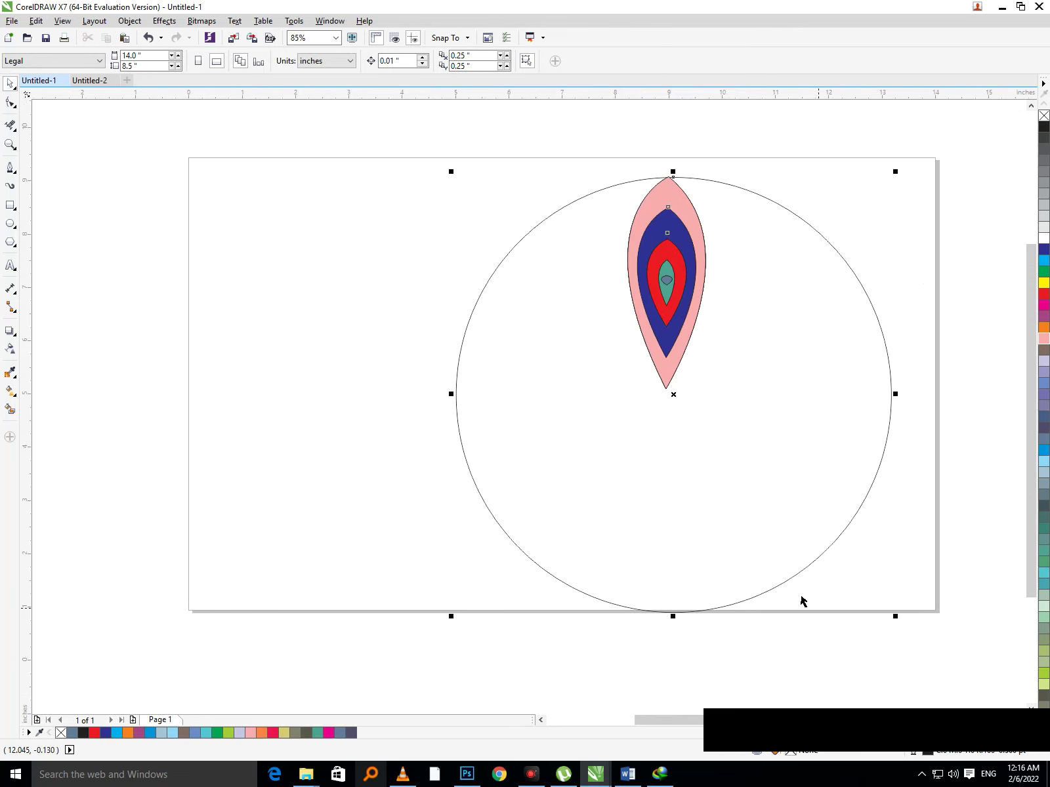
{"action": "left_click_drag", "start_coordinate": [721, 547], "coordinate": [630, 538]}
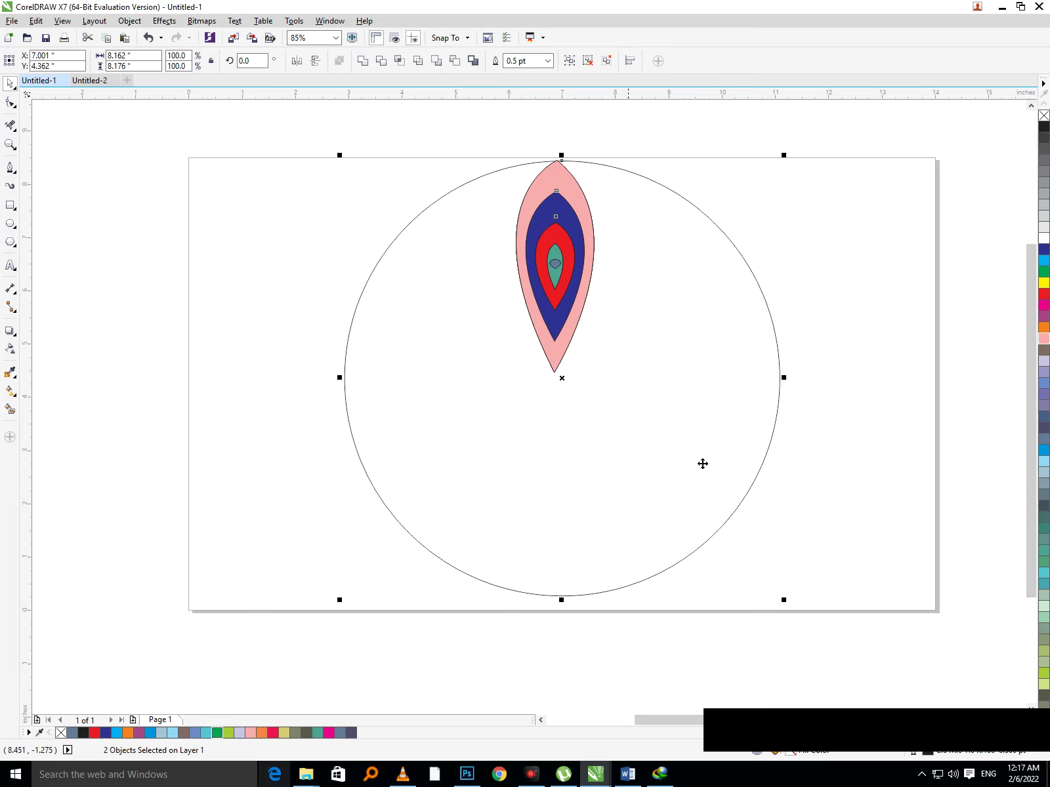
Step: Relocate the leaf group's centre of rotation to the centre of the circle
{"action": "left_click", "coordinate": [631, 309]}
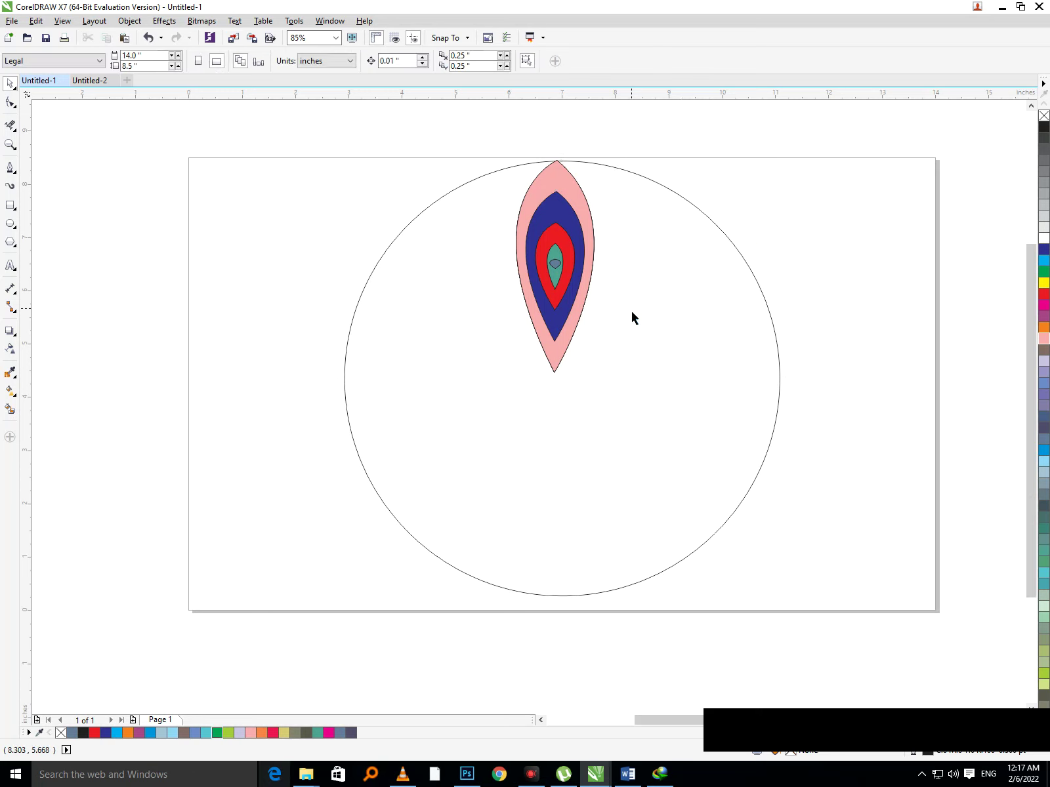
{"action": "left_click", "coordinate": [572, 313]}
{"action": "left_click", "coordinate": [575, 319]}
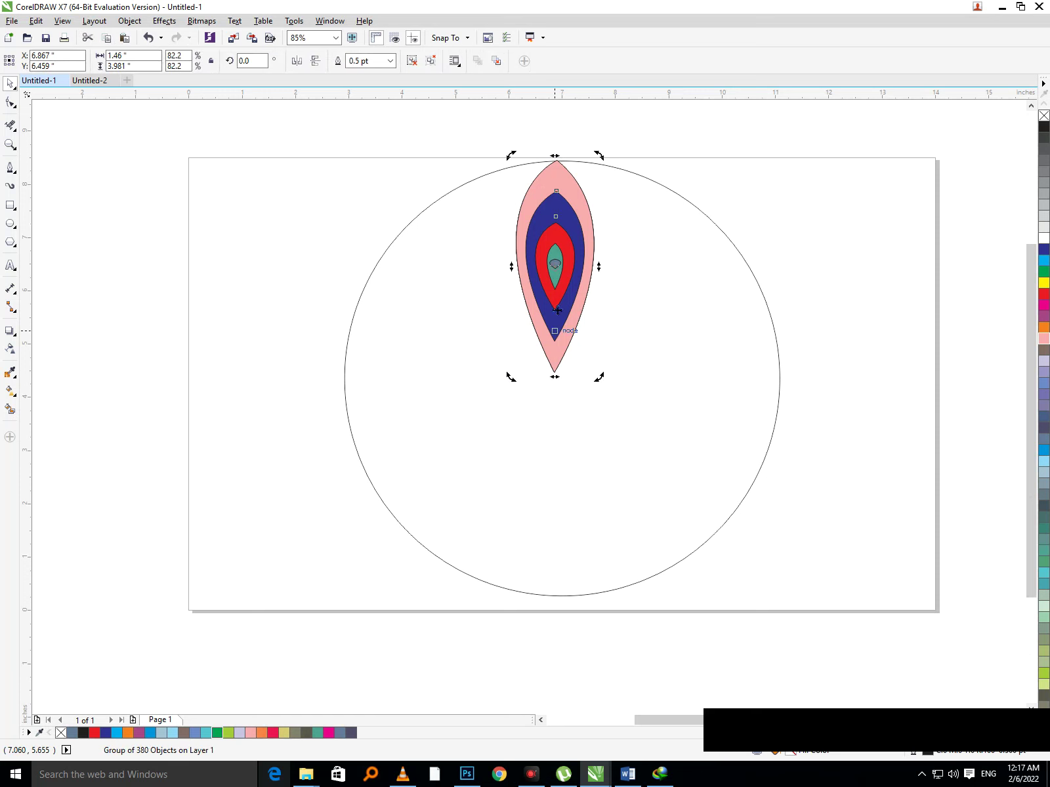
{"action": "mouse_move", "coordinate": [555, 265]}
{"action": "left_mouse_down"}
{"action": "mouse_move", "coordinate": [550, 414]}
{"action": "mouse_move", "coordinate": [561, 376]}
{"action": "mouse_move", "coordinate": [566, 384]}
{"action": "left_mouse_up"}
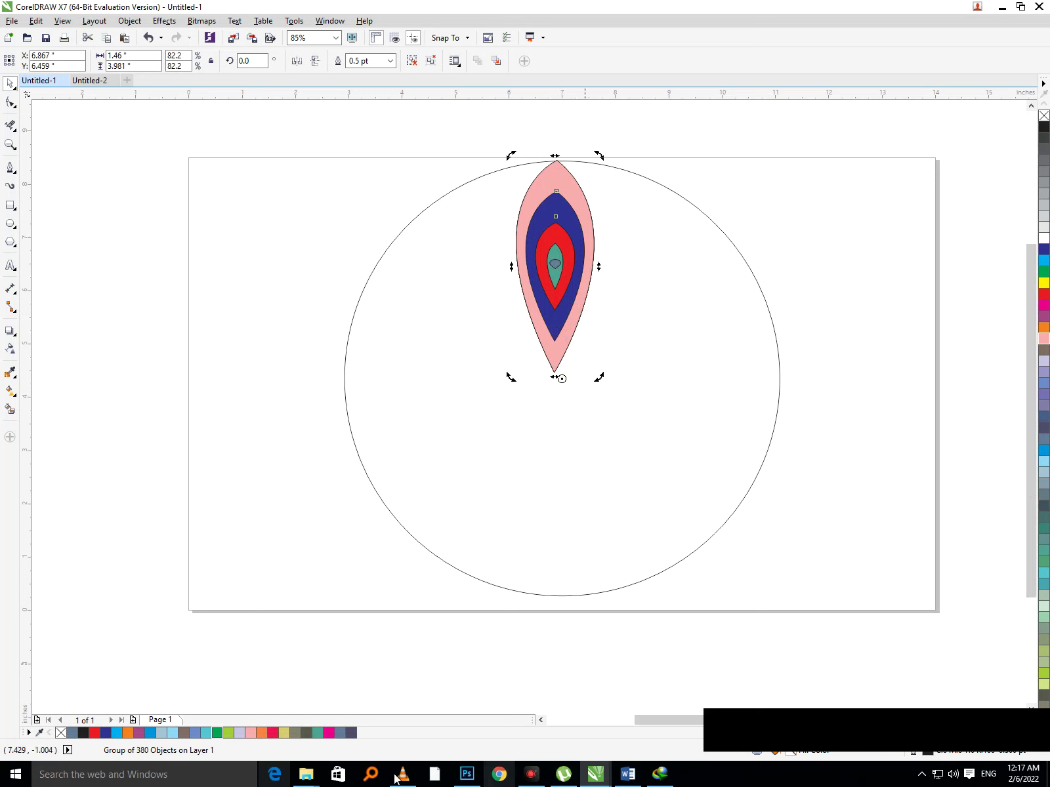
Step: Open the Rotate transformation settings for the leaf group
{"action": "left_click", "coordinate": [329, 20]}
{"action": "mouse_move", "coordinate": [440, 201]}
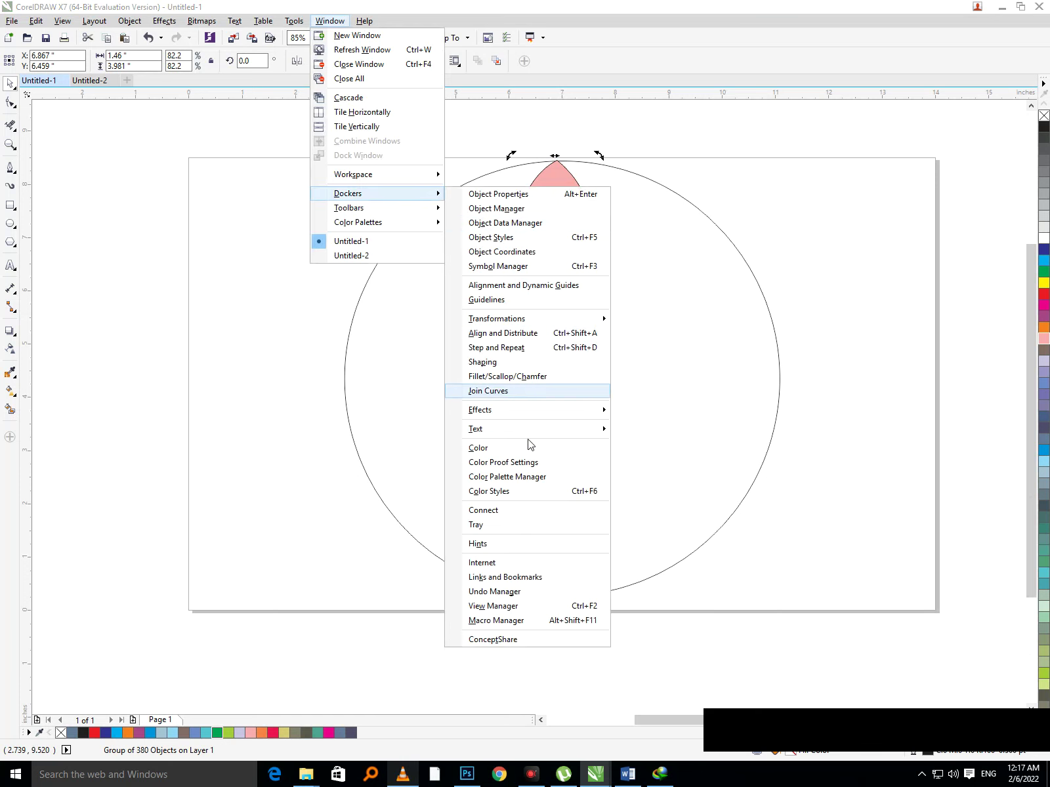
{"action": "mouse_move", "coordinate": [590, 412]}
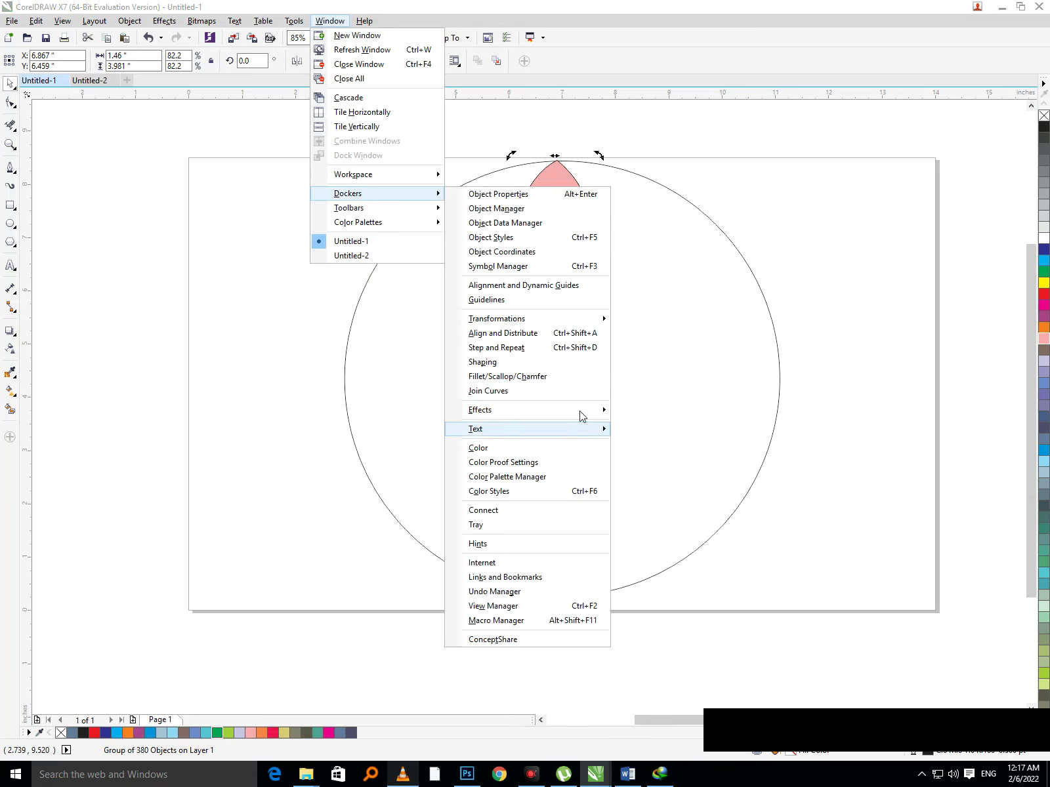
{"action": "mouse_move", "coordinate": [592, 321]}
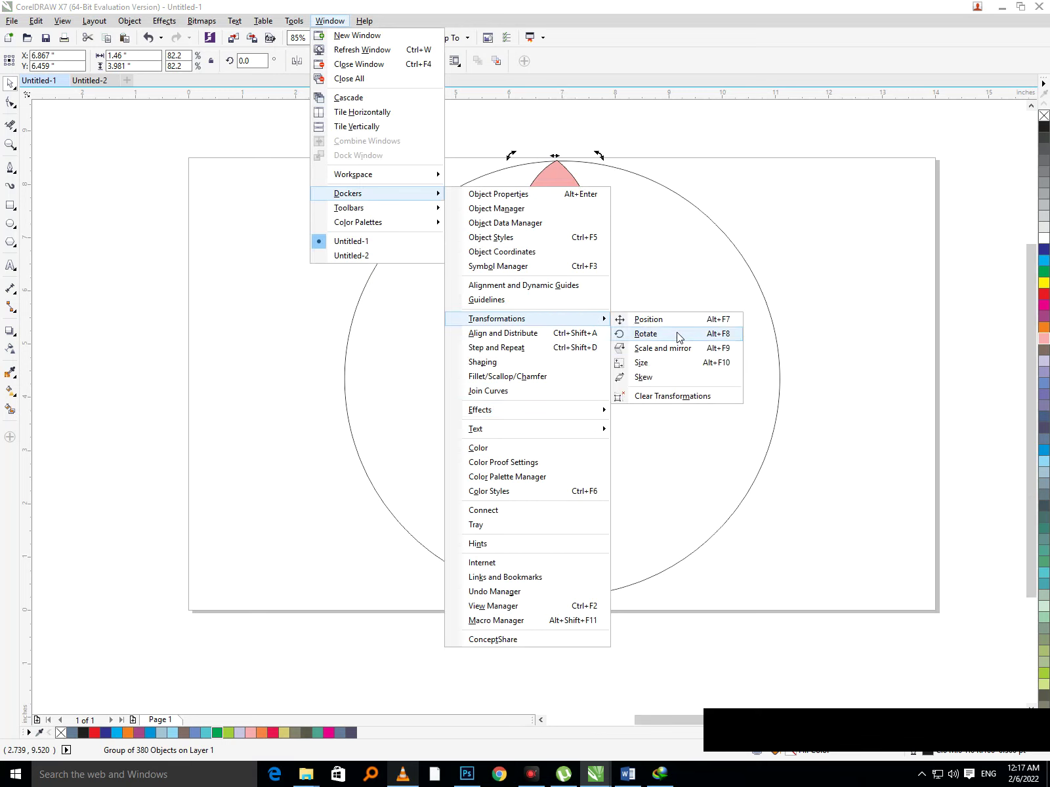
{"action": "left_click", "coordinate": [670, 336]}
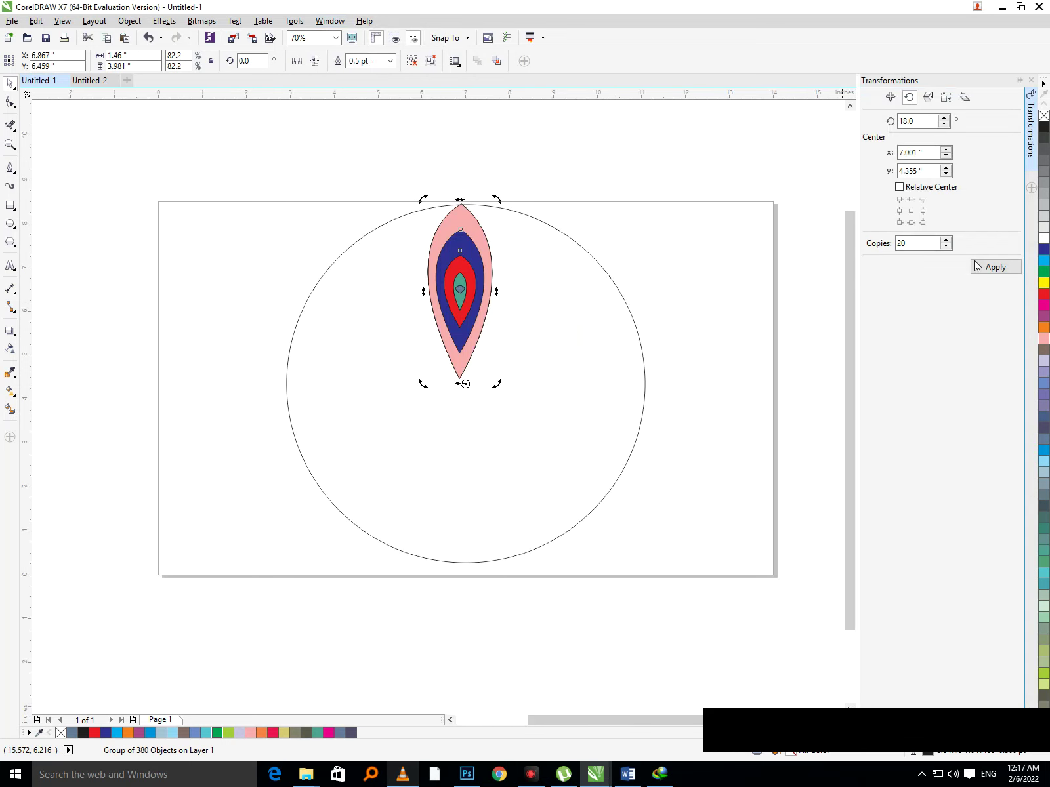
Step: Try rotating the leaf group around the circle's centre at 18° with 20 copies, and again at 36° with 10 copies
{"action": "left_click", "coordinate": [992, 269]}
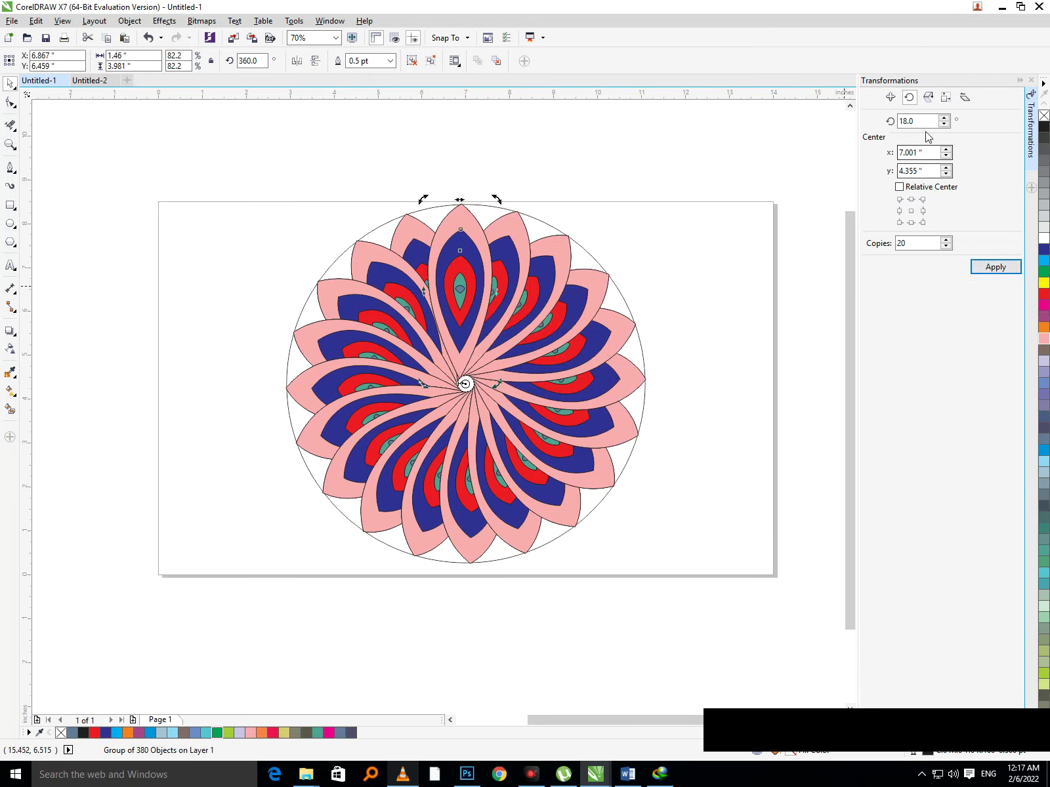
{"action": "left_click_drag", "start_coordinate": [925, 123], "coordinate": [811, 111]}
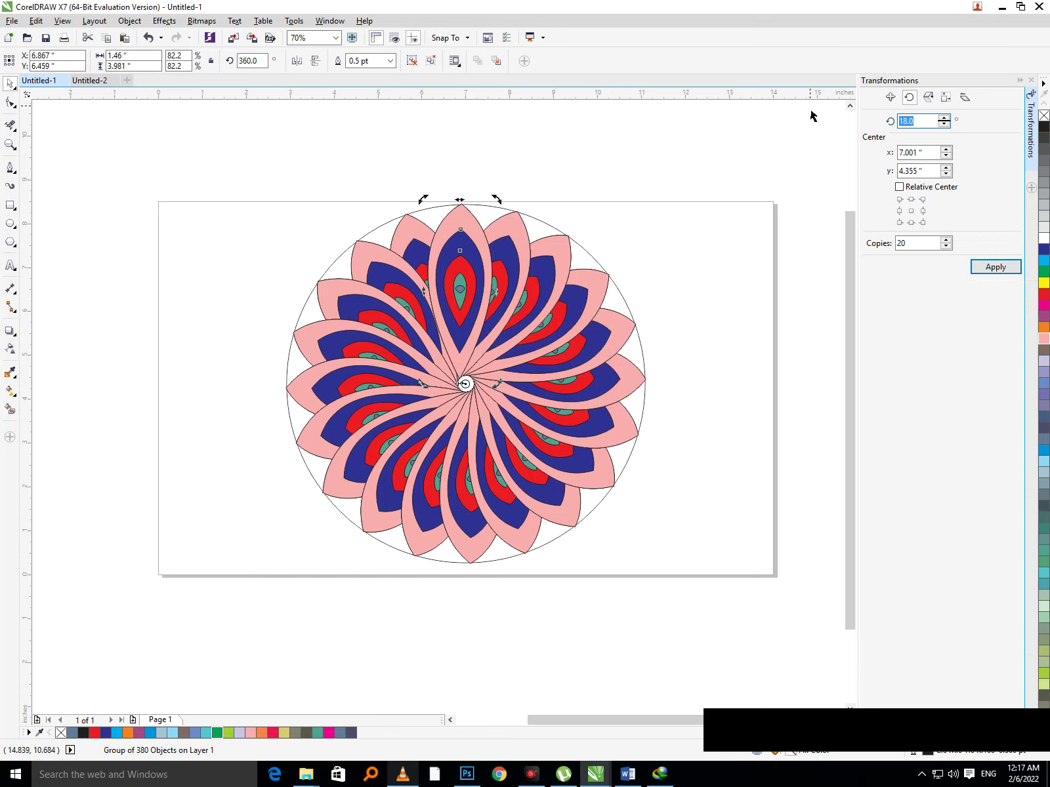
{"action": "type", "text": "36"}
{"action": "left_click_drag", "start_coordinate": [910, 244], "coordinate": [727, 223]}
{"action": "type", "text": "10"}
{"action": "key", "text": "Return"}
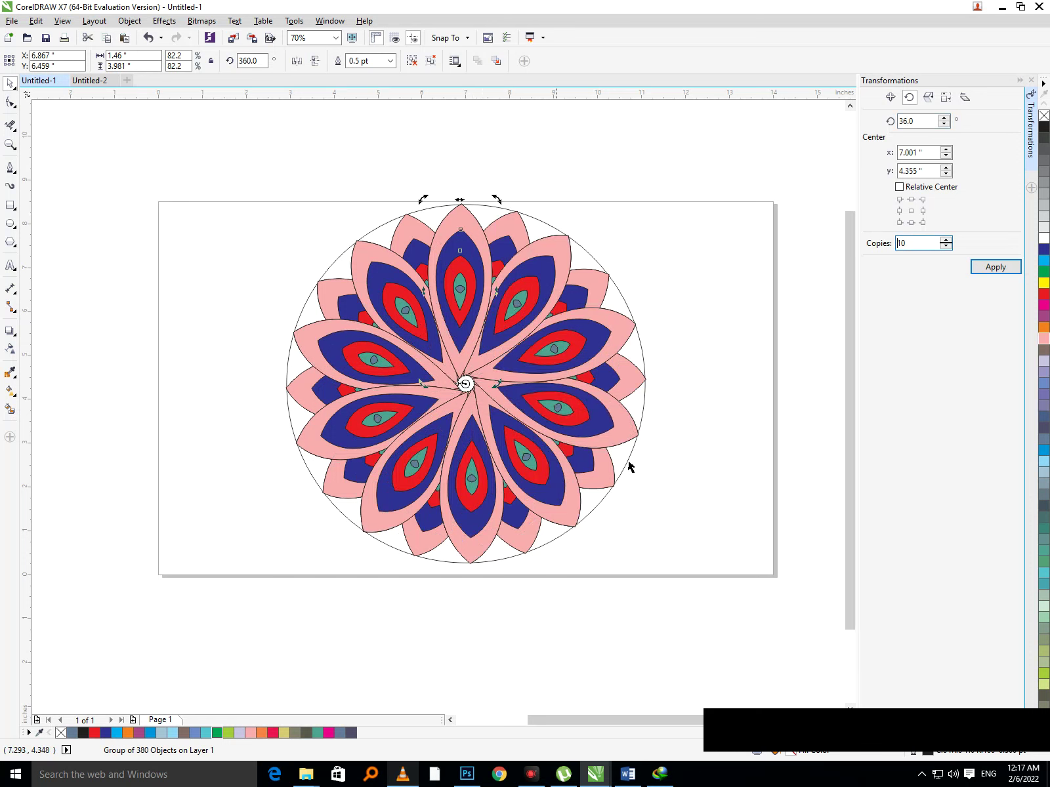
{"action": "left_click", "coordinate": [682, 472]}
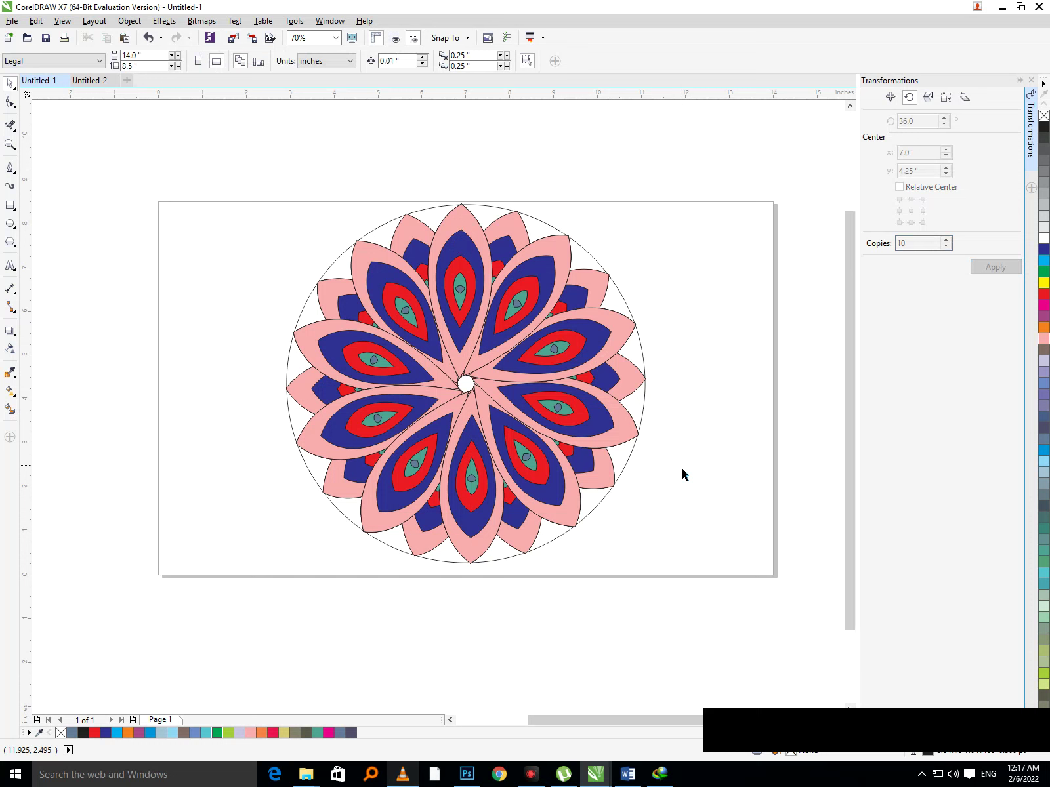
Step: Undo the 36° and 18° rotated copies, back to the single leaf group inside the circle
{"action": "right_click", "coordinate": [681, 466]}
{"action": "left_click", "coordinate": [531, 561]}
{"action": "left_click", "coordinate": [545, 555]}
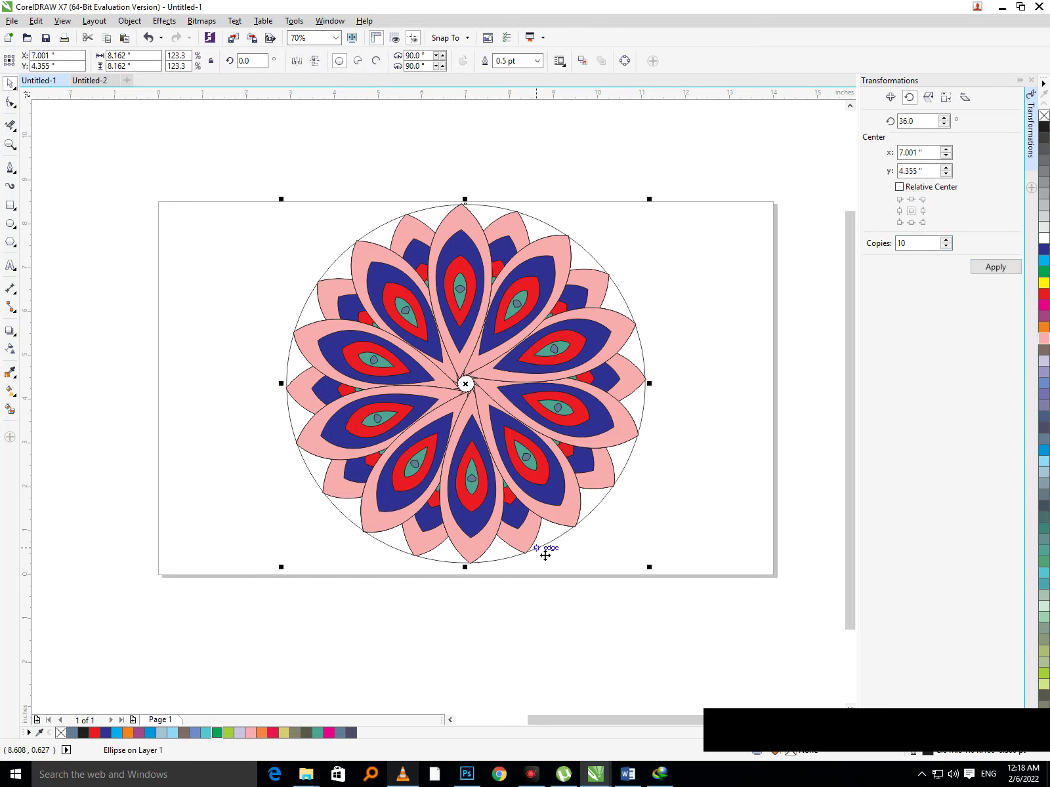
{"action": "key", "text": "ctrl+z"}
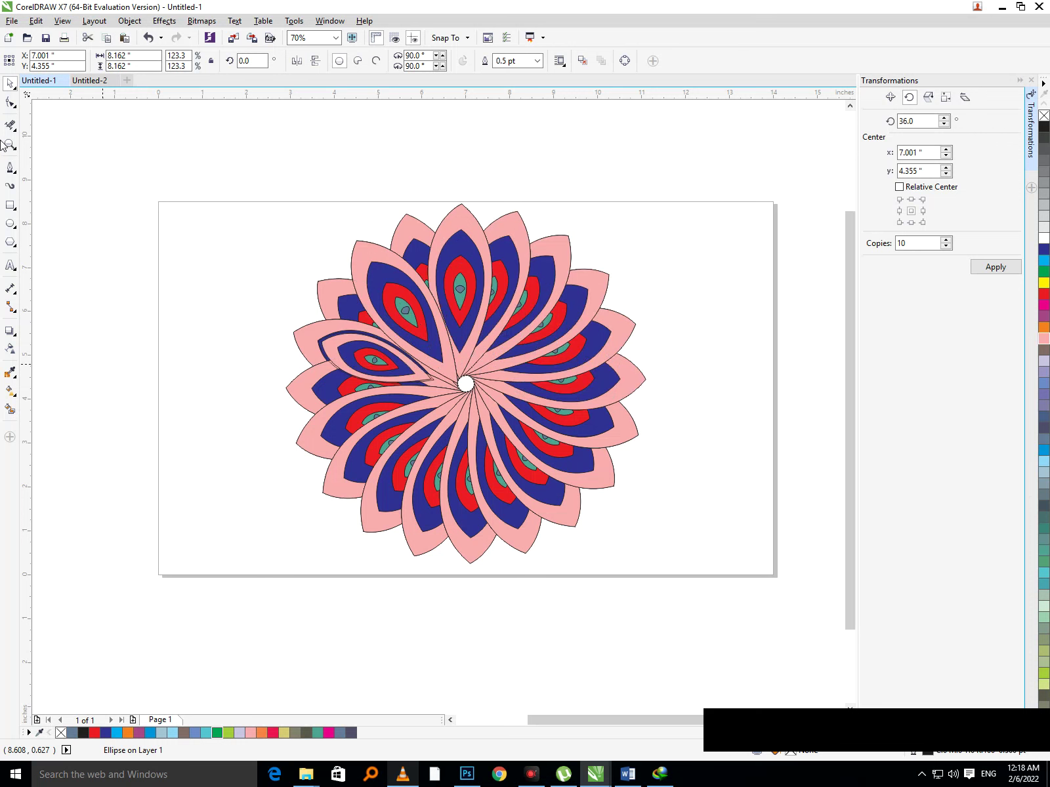
{"action": "left_click", "coordinate": [661, 578]}
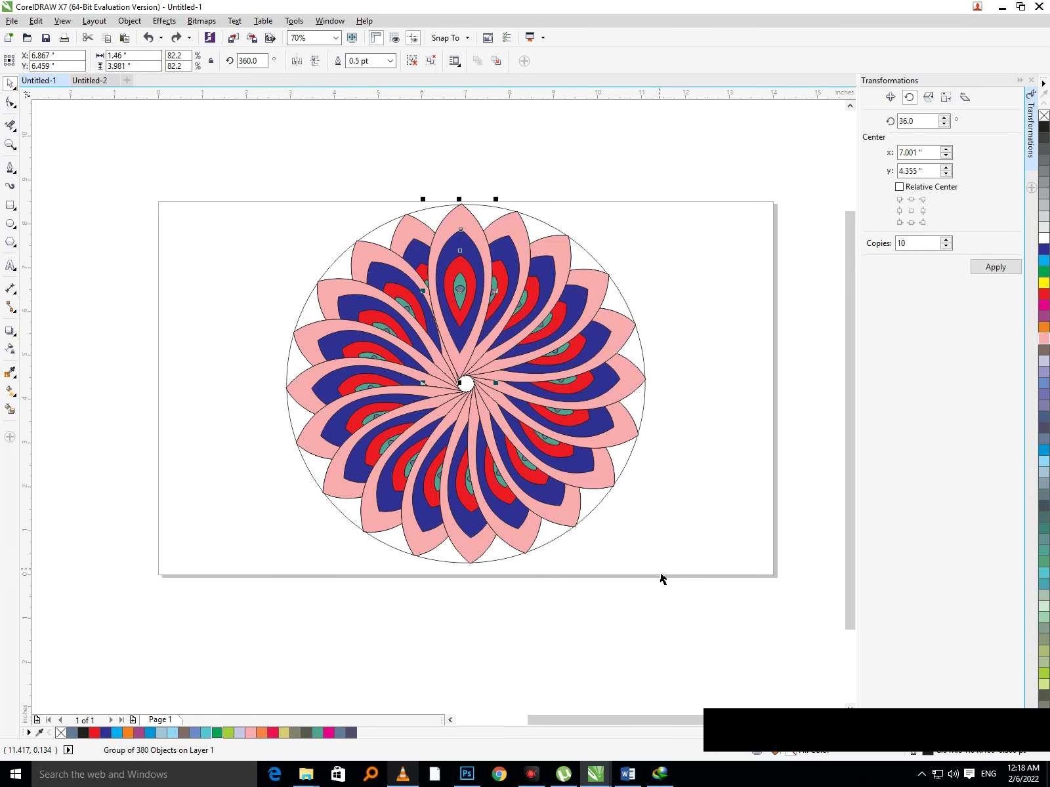
{"action": "key", "text": "z"}
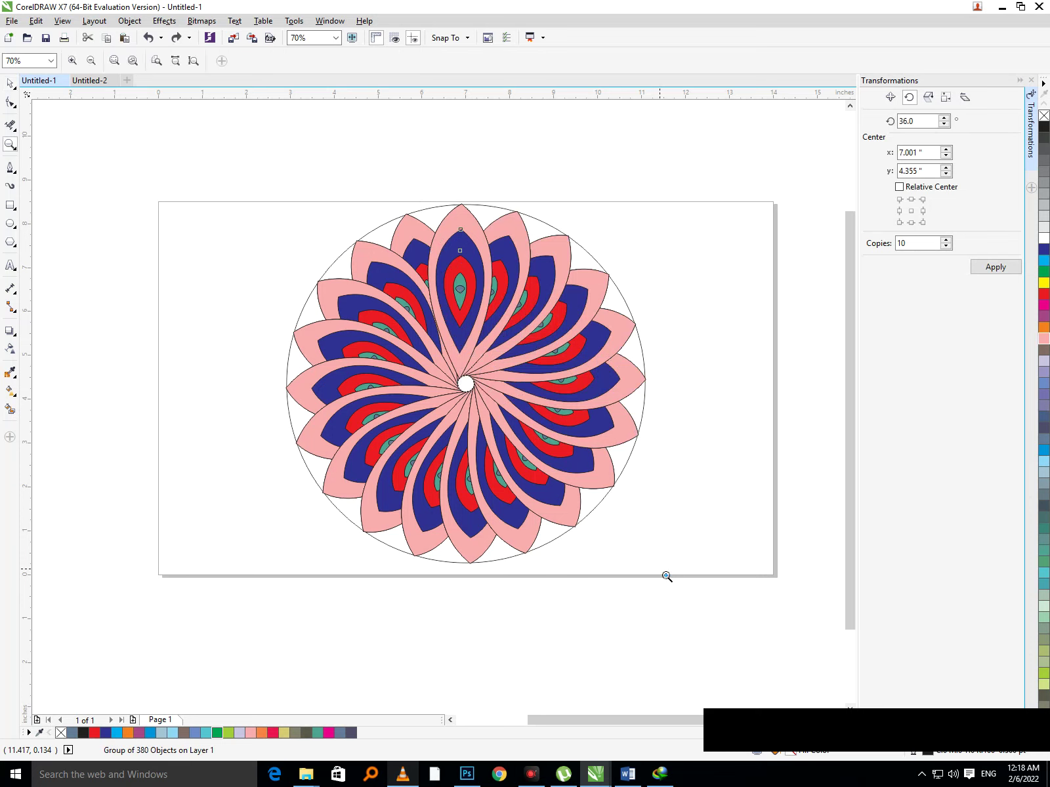
{"action": "key", "text": "ctrl+z"}
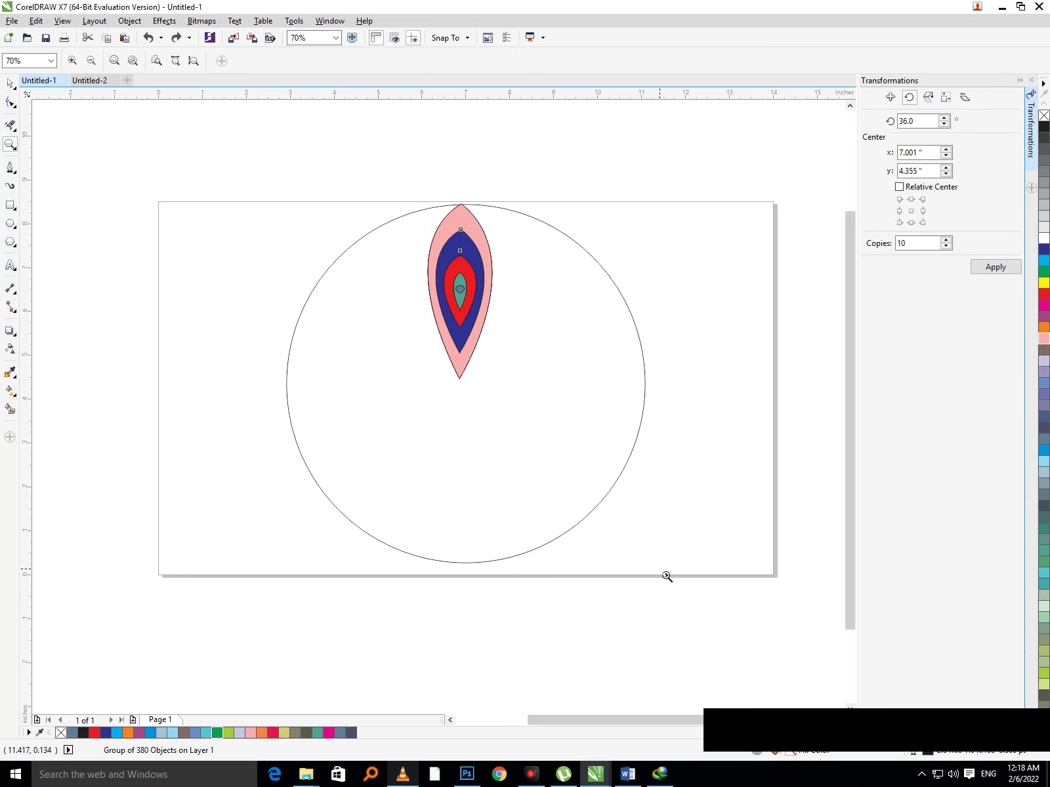
Step: Try rotating the leaf group around the circle's centre at 9° with 40 copies
{"action": "left_click_drag", "start_coordinate": [911, 244], "coordinate": [833, 248]}
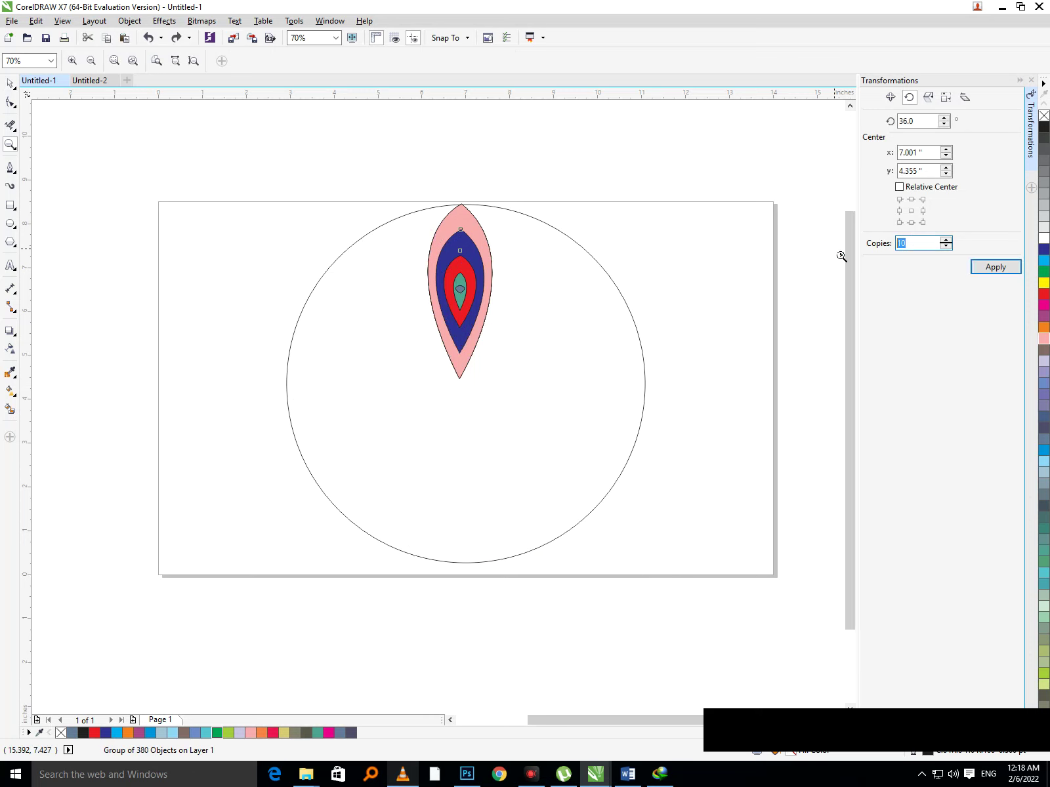
{"action": "type", "text": "9"}
{"action": "key", "text": "Tab"}
{"action": "left_click_drag", "start_coordinate": [921, 122], "coordinate": [800, 115]}
{"action": "type", "text": "9"}
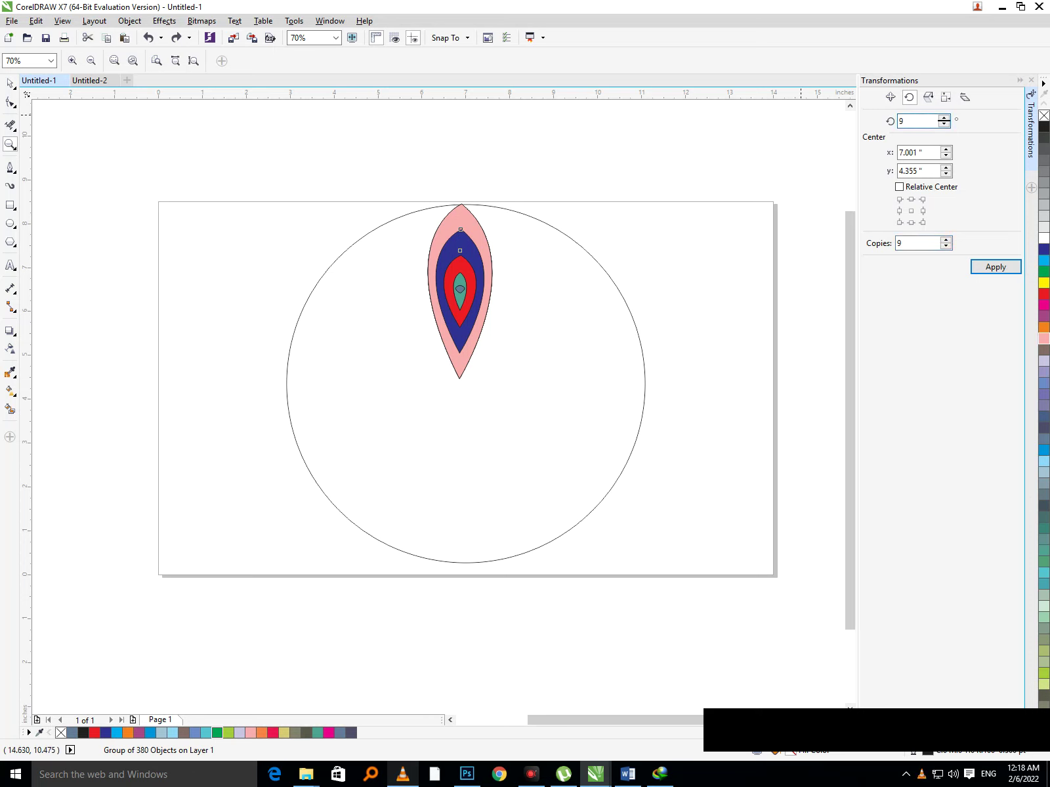
{"action": "left_click", "coordinate": [918, 243]}
{"action": "type", "text": "40"}
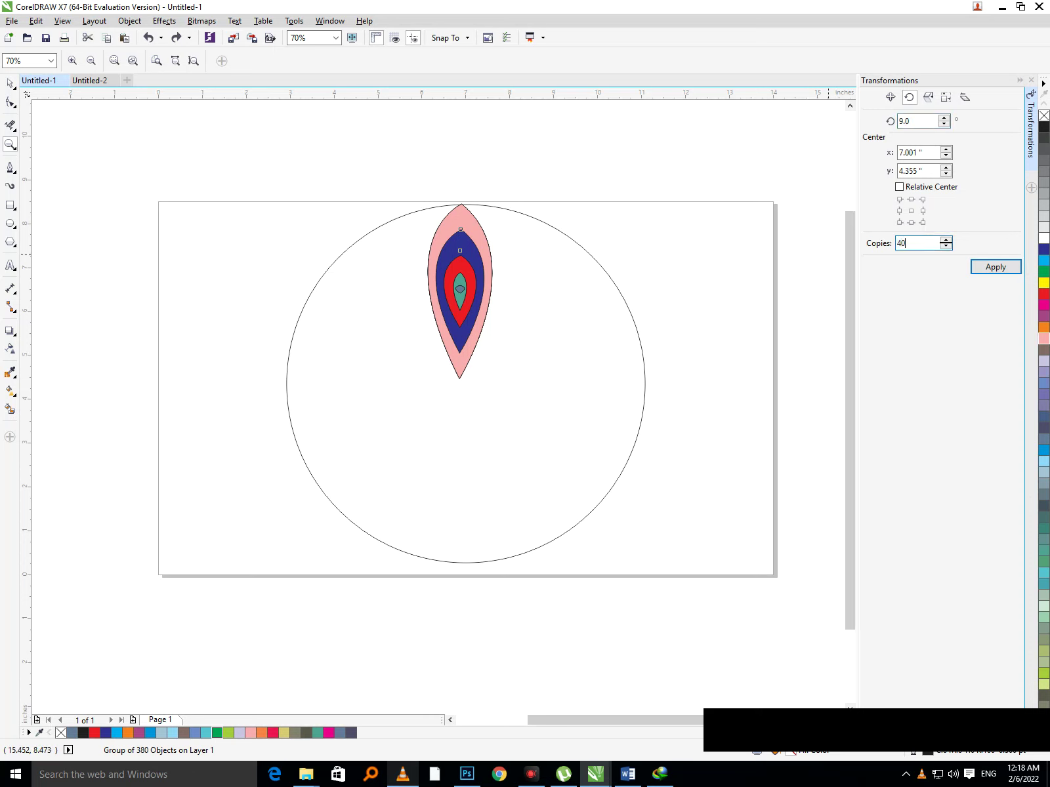
{"action": "key", "text": "Return"}
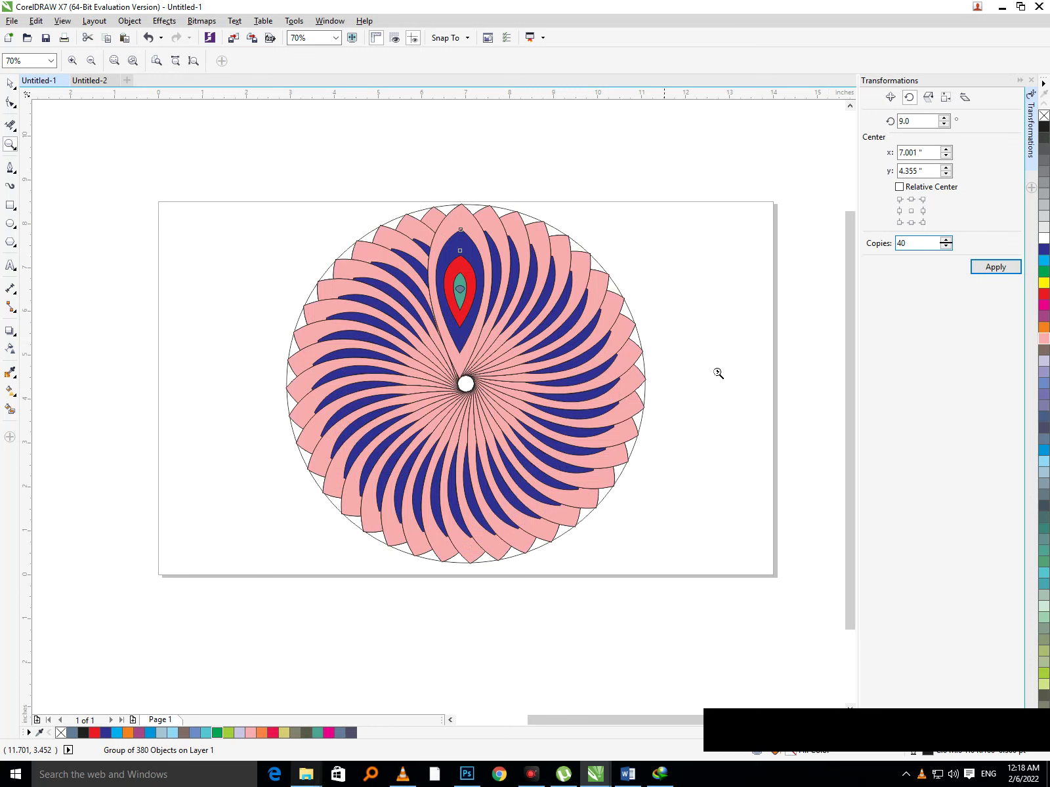
Step: Set the rotation to 18° with 20 copies and apply it to the leaf group over the existing 9° copies
{"action": "left_click_drag", "start_coordinate": [915, 248], "coordinate": [870, 242]}
{"action": "type", "text": "20"}
{"action": "double_click", "coordinate": [918, 121]}
{"action": "type", "text": "18"}
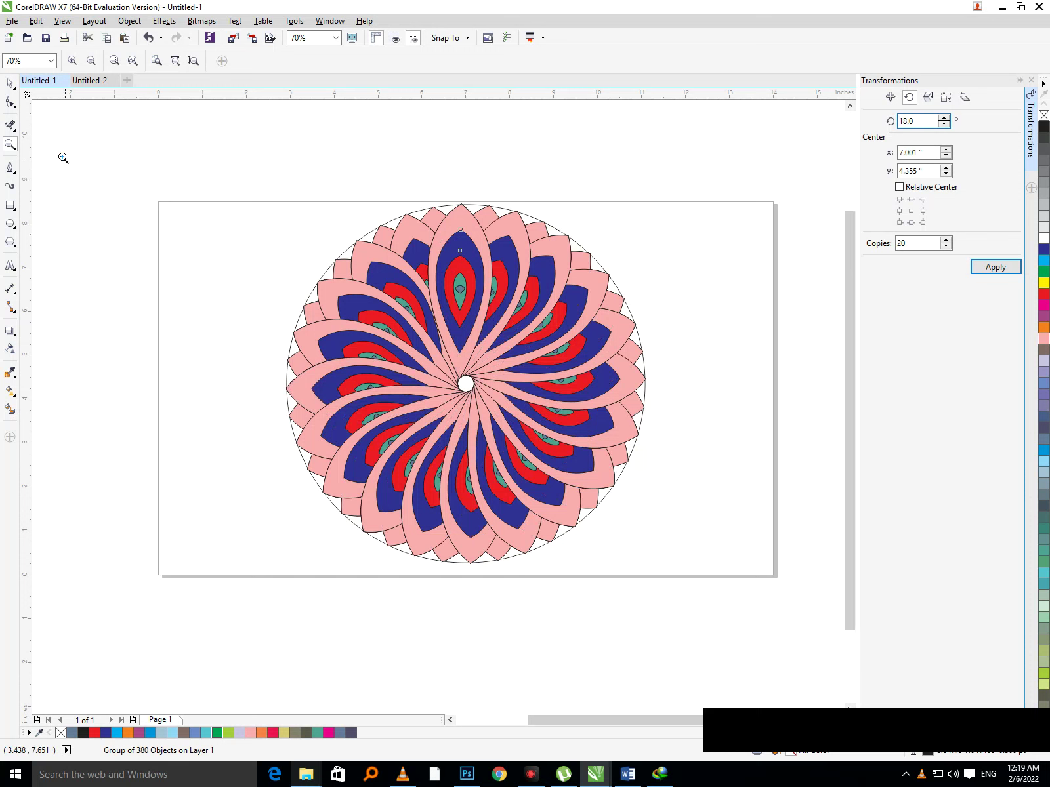
Step: Undo the overlapping 9° and 18° copies and reapply the 18° rotation with 20 copies to the single leaf group
{"action": "left_click", "coordinate": [10, 84]}
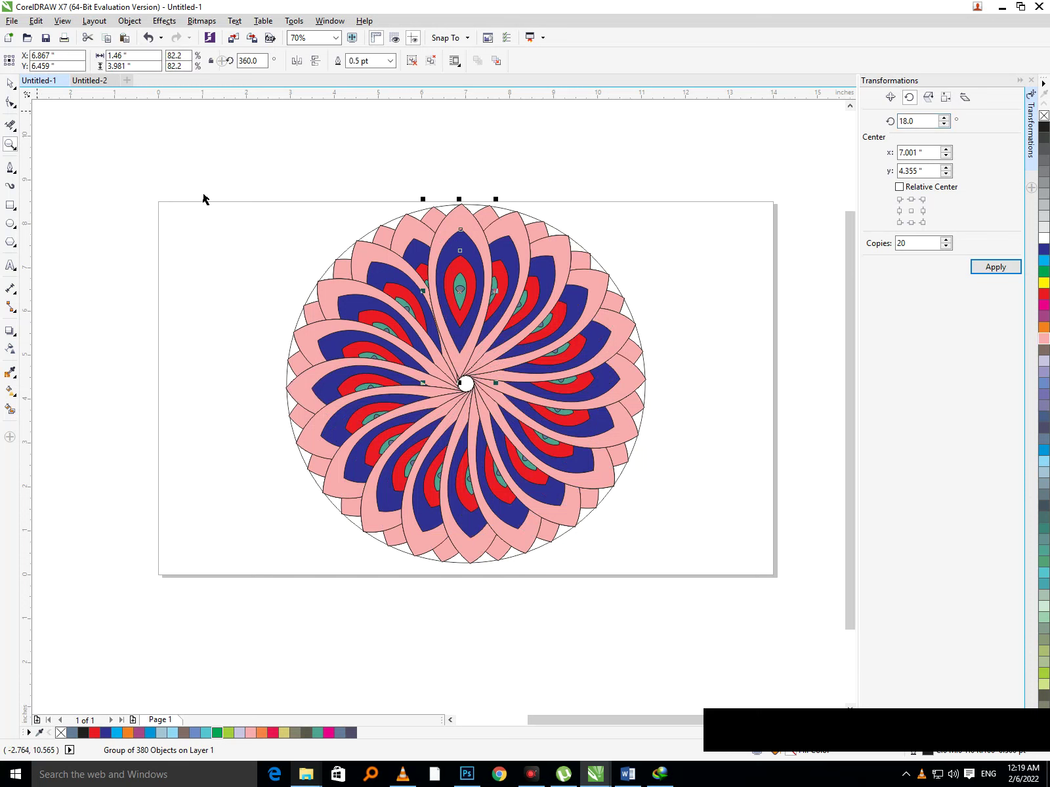
{"action": "left_click", "coordinate": [203, 199]}
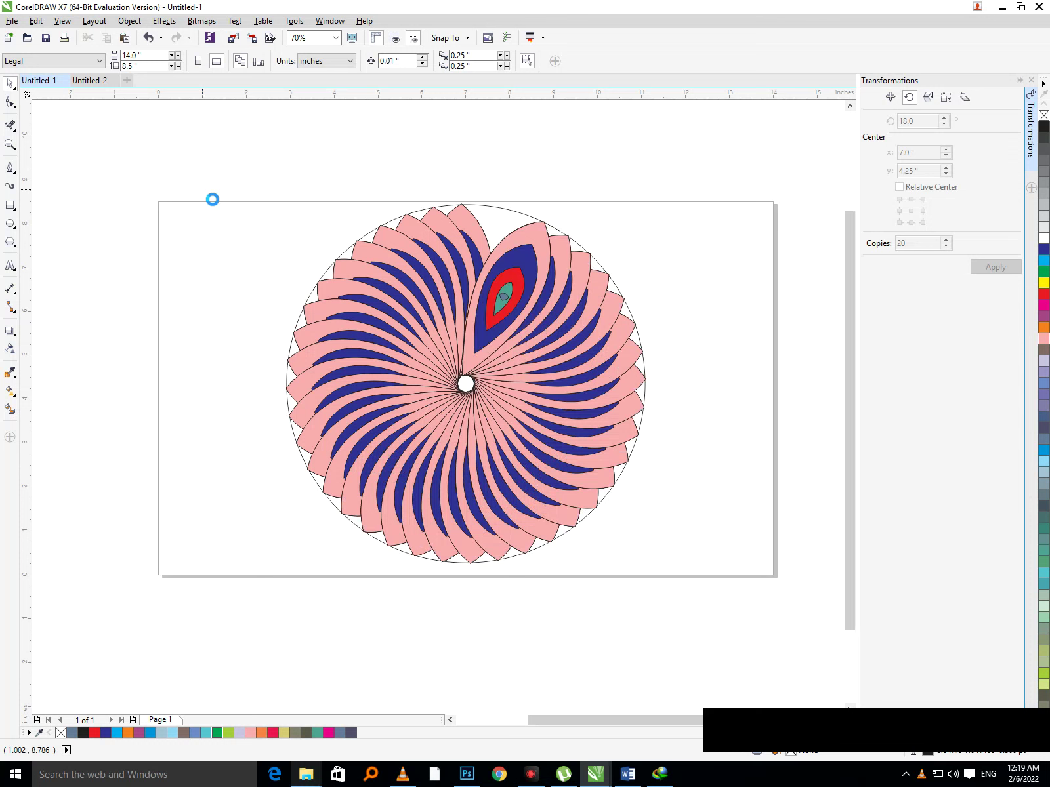
{"action": "key", "text": "ctrl+z"}
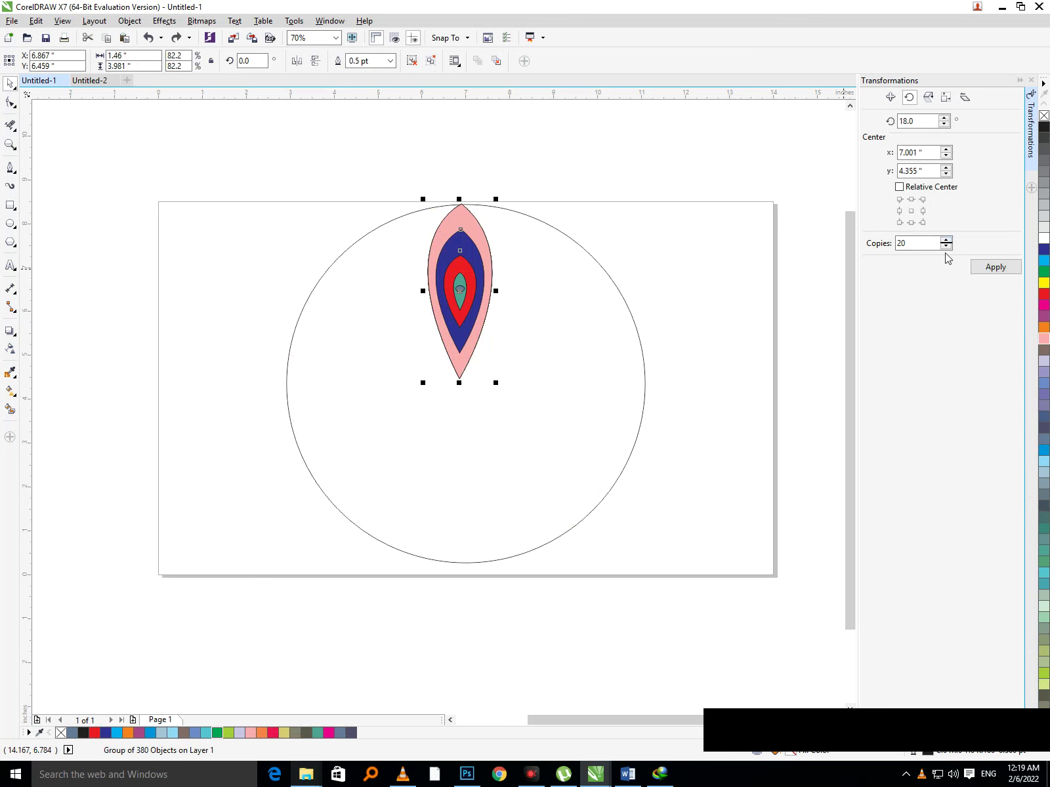
{"action": "left_click", "coordinate": [993, 271]}
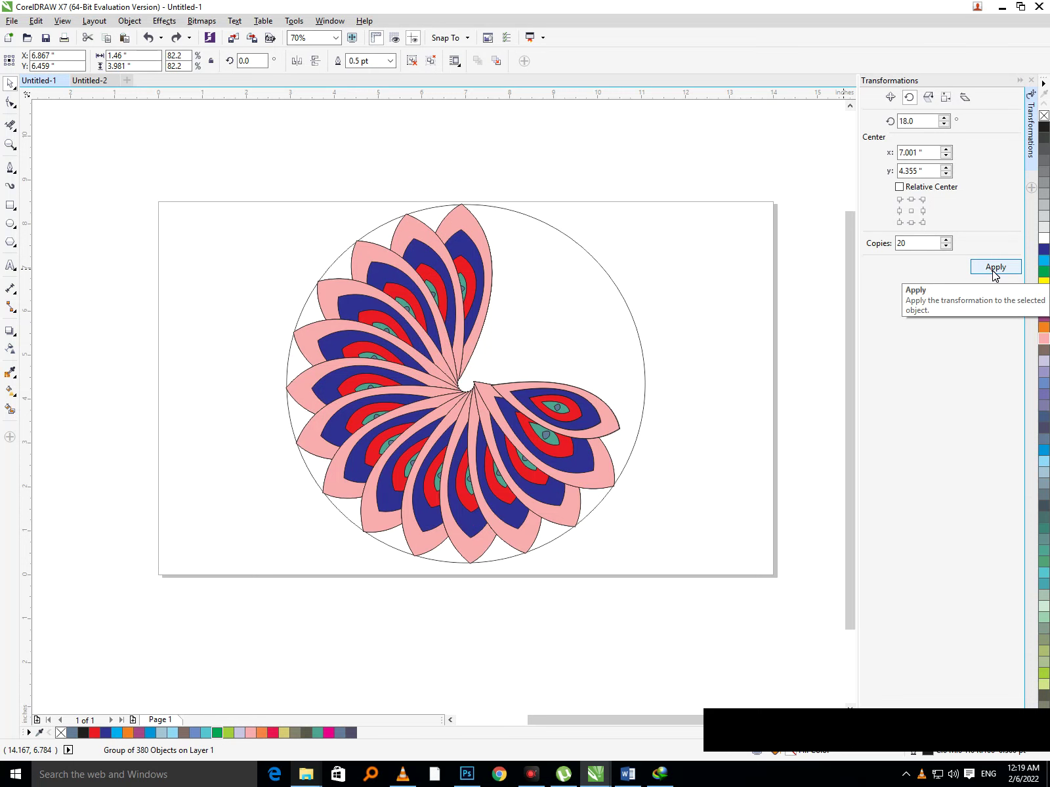
Step: Delete the large guide circle surrounding the rotated leaves
{"action": "left_click", "coordinate": [735, 527]}
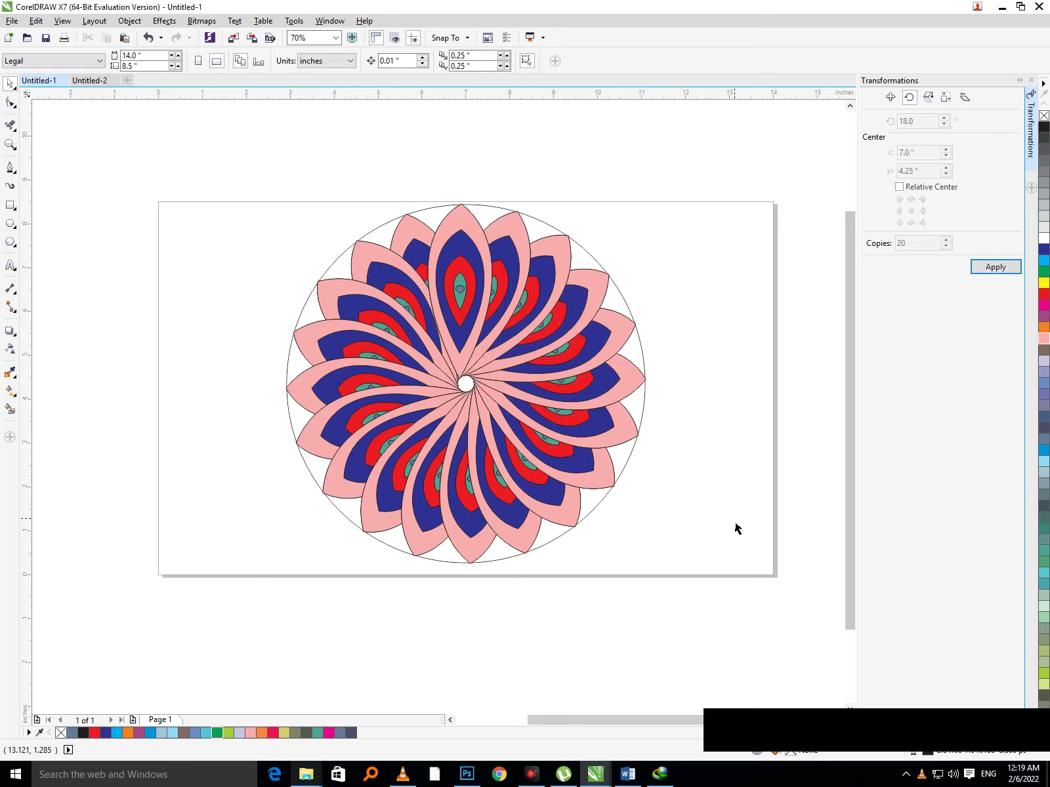
{"action": "left_click", "coordinate": [622, 472]}
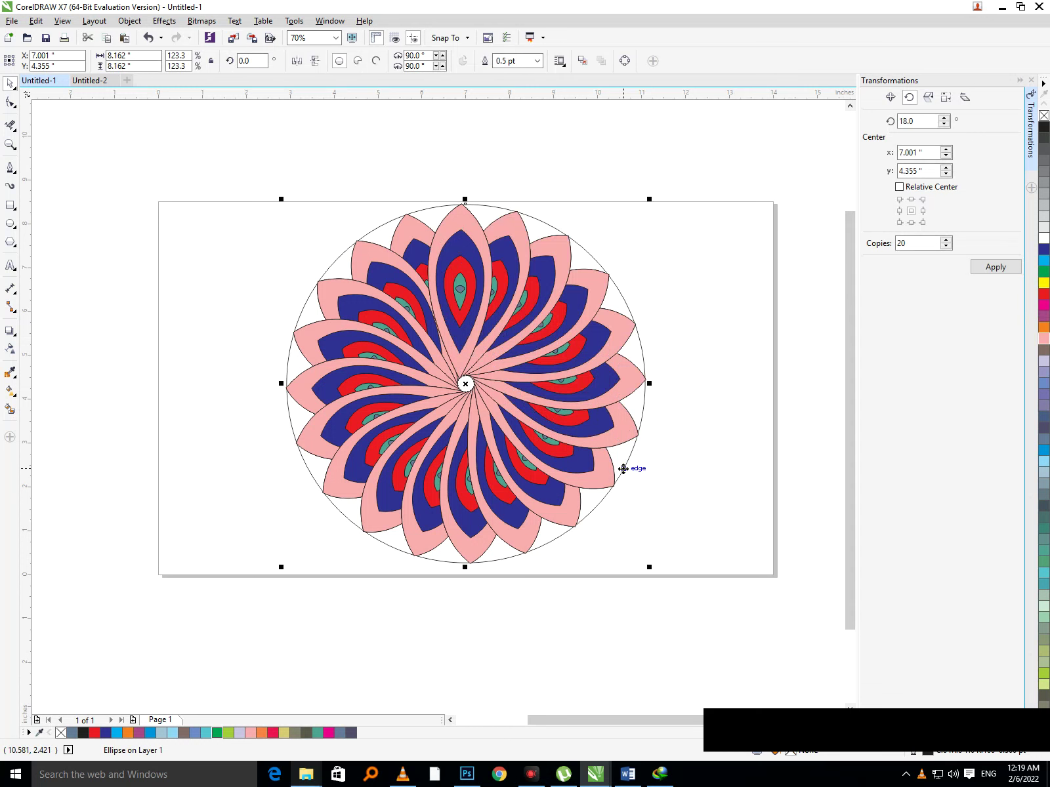
{"action": "key", "text": "Delete"}
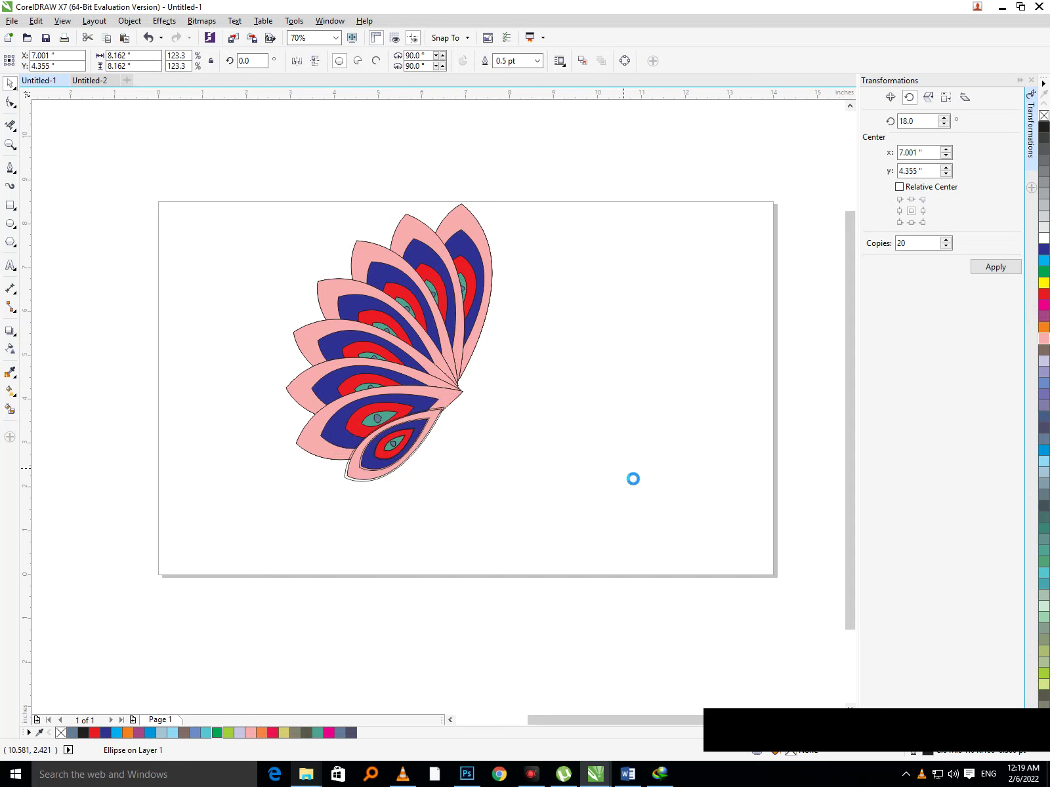